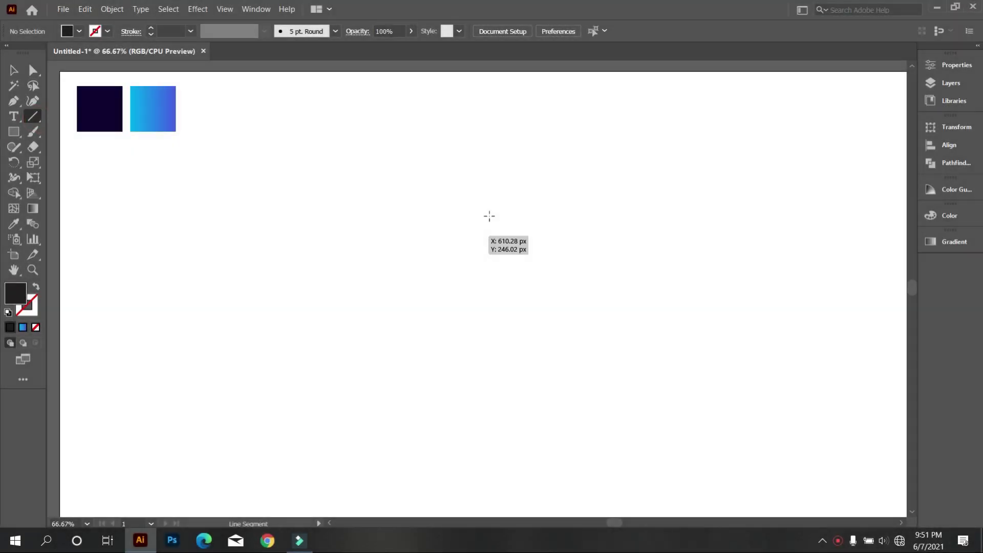
# Draw a tall vertical line down the artboard centre with a black 1 pt stroke, zoomed to 100%
pyautogui.moveTo(554, 141); pyautogui.dragTo(554, 458)
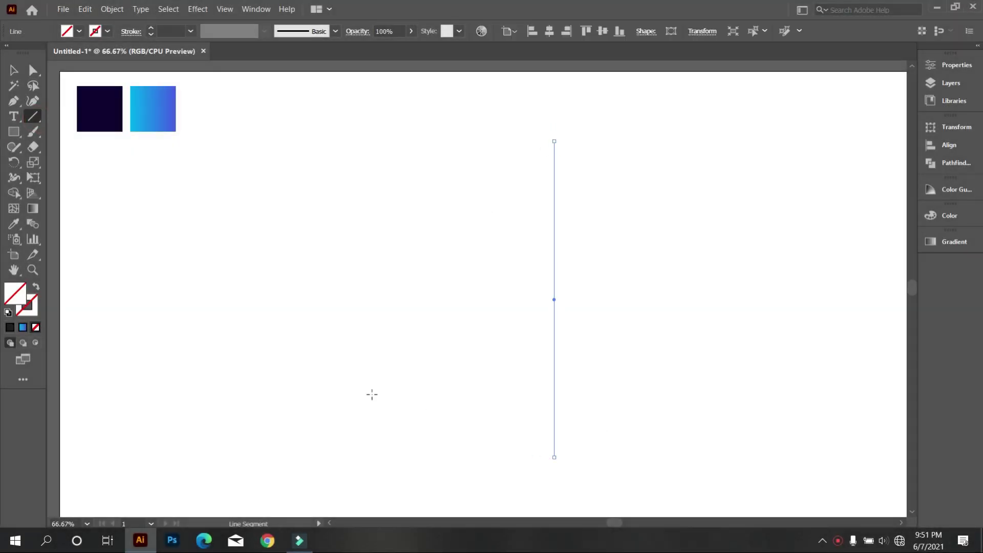
pyautogui.click(107, 31)
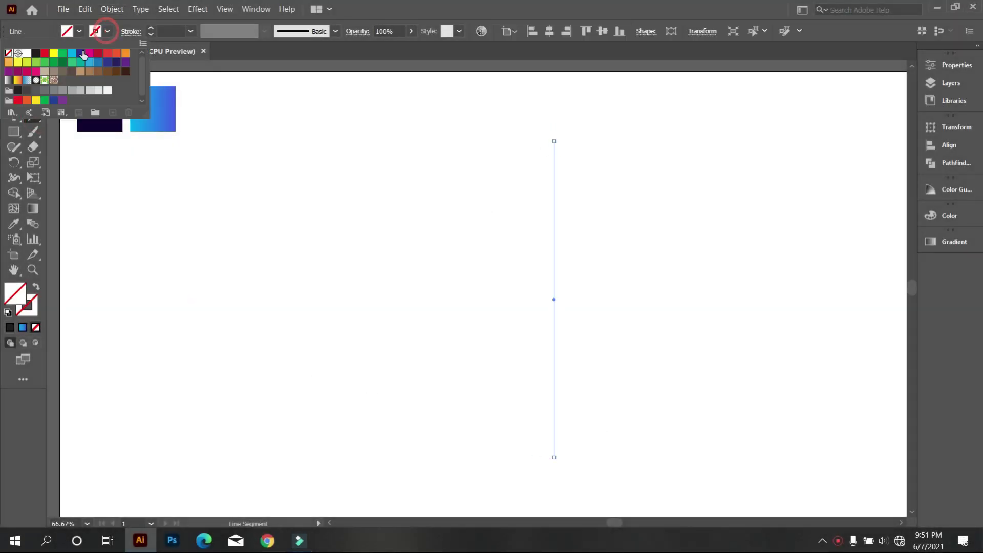
pyautogui.click(36, 53)
pyautogui.click(236, 275)
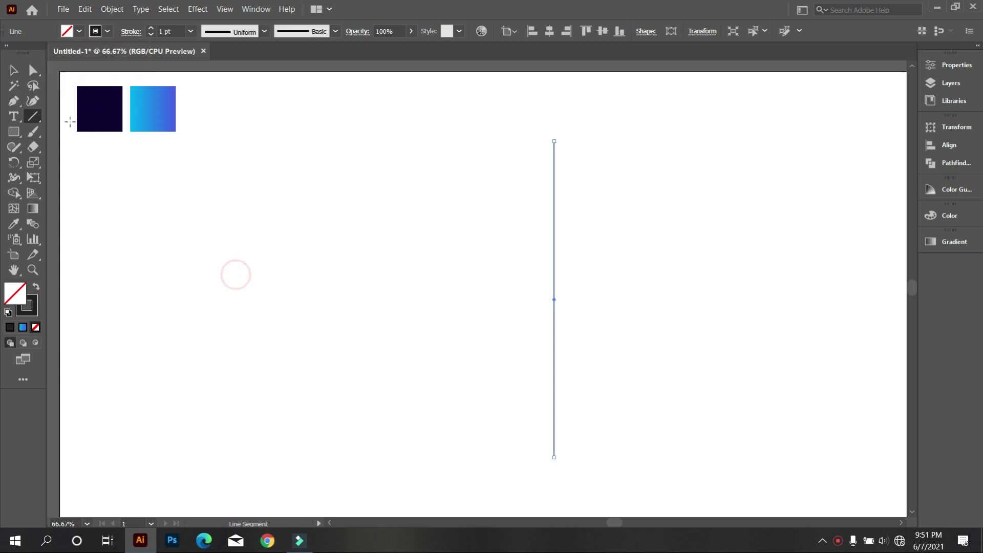
pyautogui.click(12, 72)
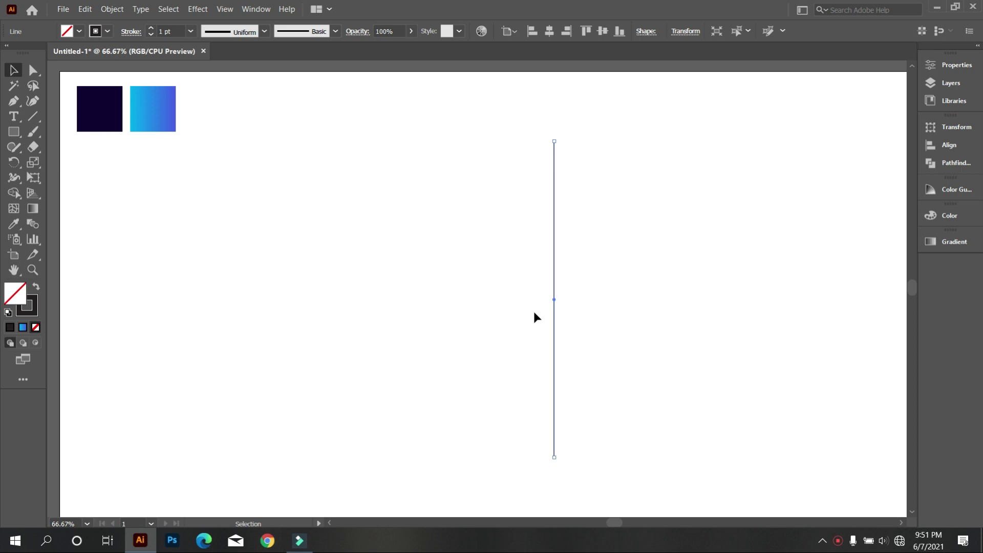
pyautogui.hotkey('ctrl', '+')
pyautogui.click(520, 323)
# Alt-drag copies of the line leftward, repeating with Ctrl+D for a row of evenly spaced lines
pyautogui.moveTo(558, 349); pyautogui.dragTo(543, 353)
pyautogui.hotkey('ctrl', 'd')
pyautogui.hotkey('ctrl', 'd')
pyautogui.hotkey('ctrl', 'd')
pyautogui.hotkey('ctrl', 'd')
pyautogui.hotkey('ctrl', 'd')
pyautogui.hotkey('ctrl', 'd')
pyautogui.hotkey('ctrl', 'd')
pyautogui.hotkey('ctrl', 'd')
pyautogui.hotkey('ctrl', 'd')
pyautogui.hotkey('ctrl', 'd')
pyautogui.hotkey('ctrl', 'd')
pyautogui.hotkey('ctrl', 'd')
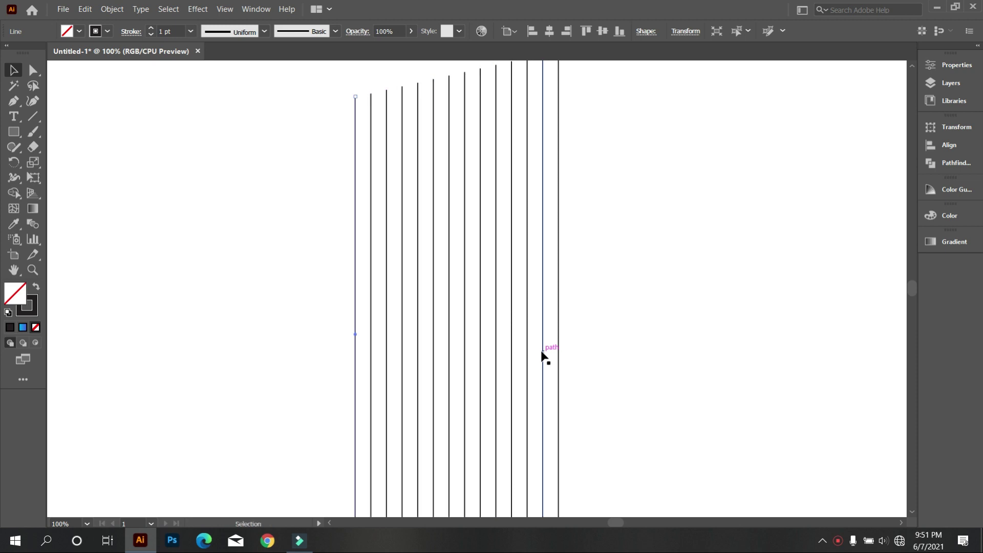
pyautogui.hotkey('ctrl', '-')
pyautogui.hotkey('ctrl', '-')
# Align all the vertical lines on their vertical centres and group them
pyautogui.moveTo(614, 343); pyautogui.dragTo(464, 262)
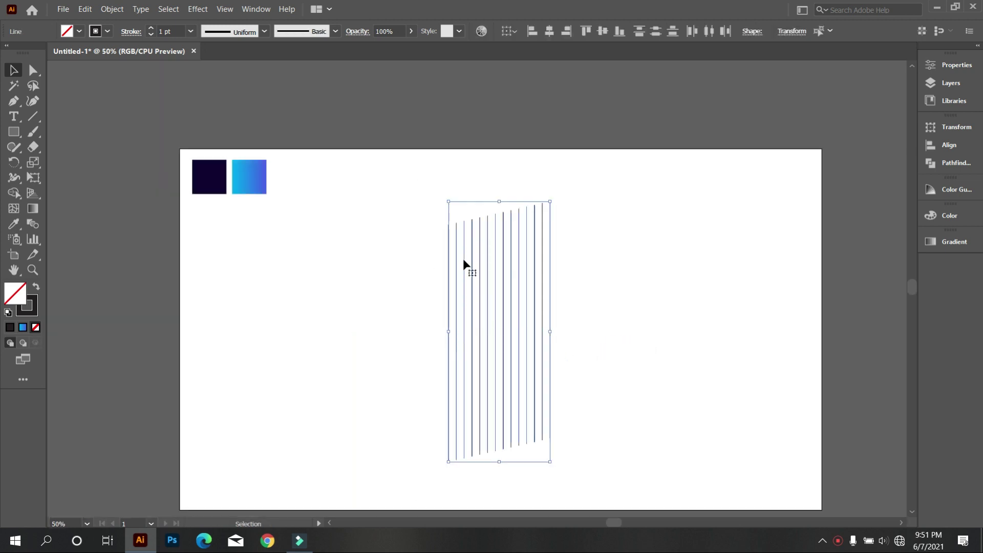
pyautogui.click(602, 31)
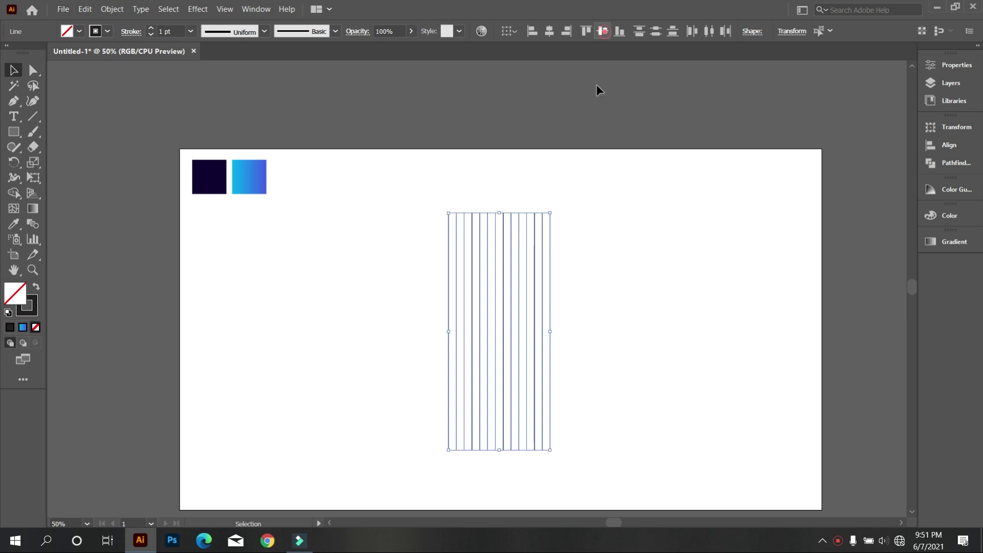
pyautogui.rightClick(579, 200)
pyautogui.click(618, 269)
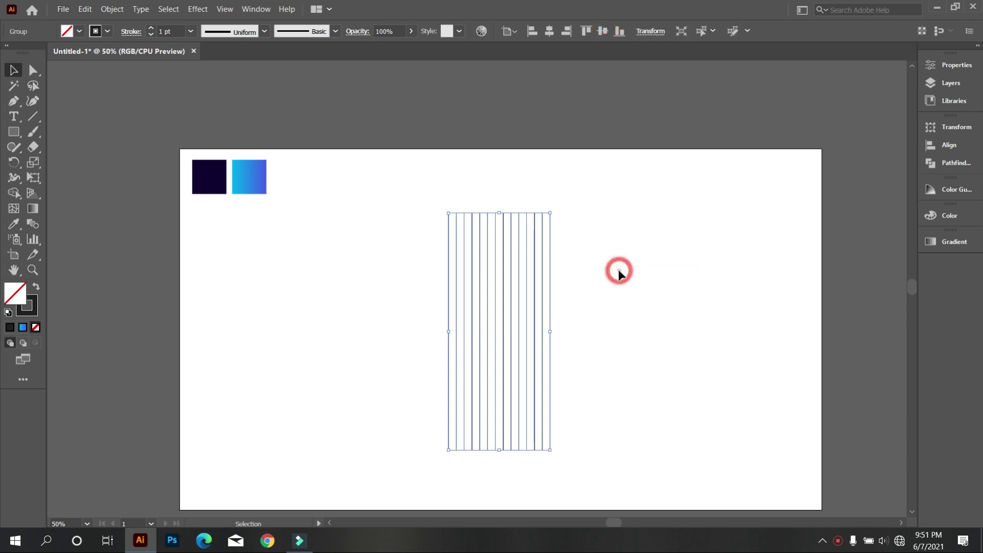
pyautogui.press('a')
pyautogui.press('v')
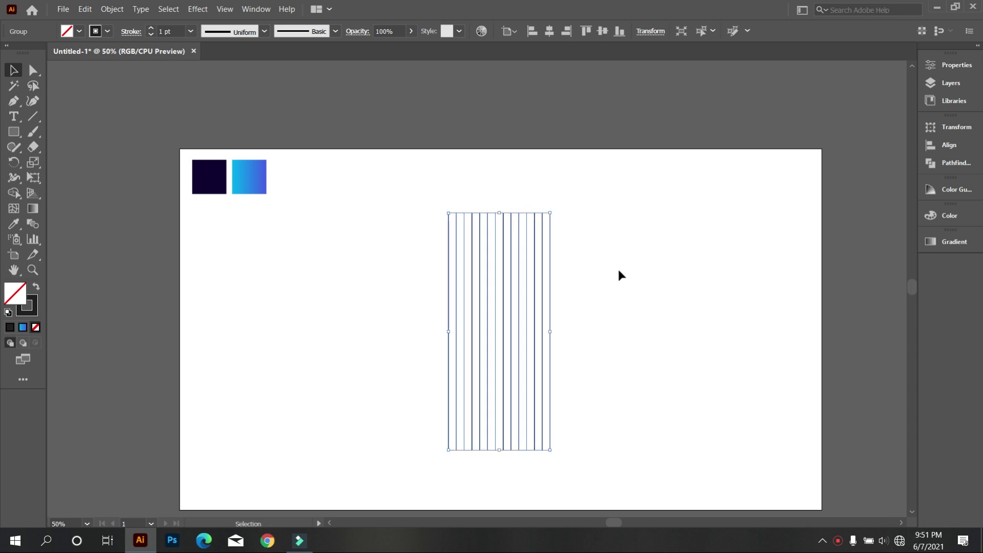
# Rotate a copy of the line group 90° to cross it horizontally, then select the whole grid
pyautogui.moveTo(555, 212); pyautogui.dragTo(620, 347)
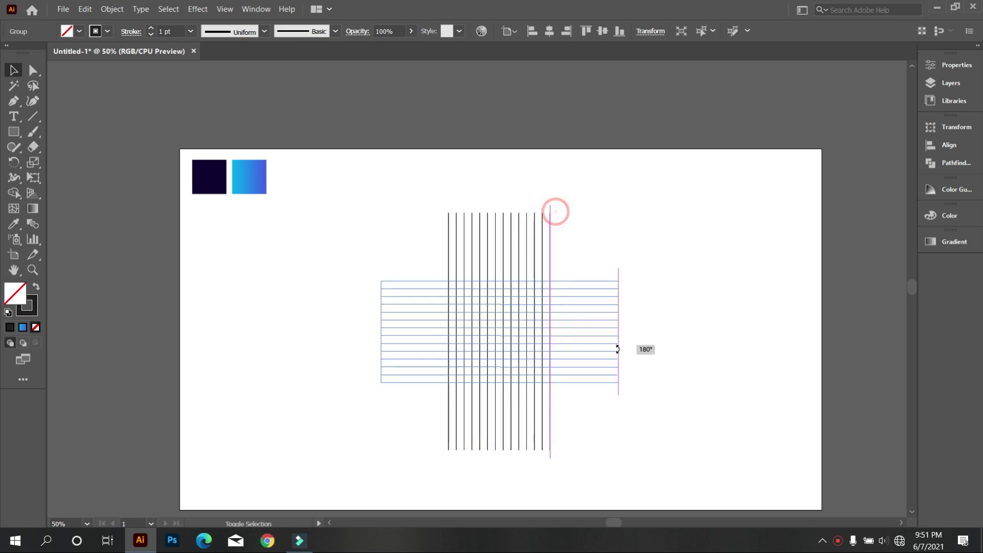
pyautogui.click(597, 430)
pyautogui.scroll(2, 527, 379)
pyautogui.scroll(1, 527, 379)
pyautogui.moveTo(290, 159); pyautogui.dragTo(637, 451)
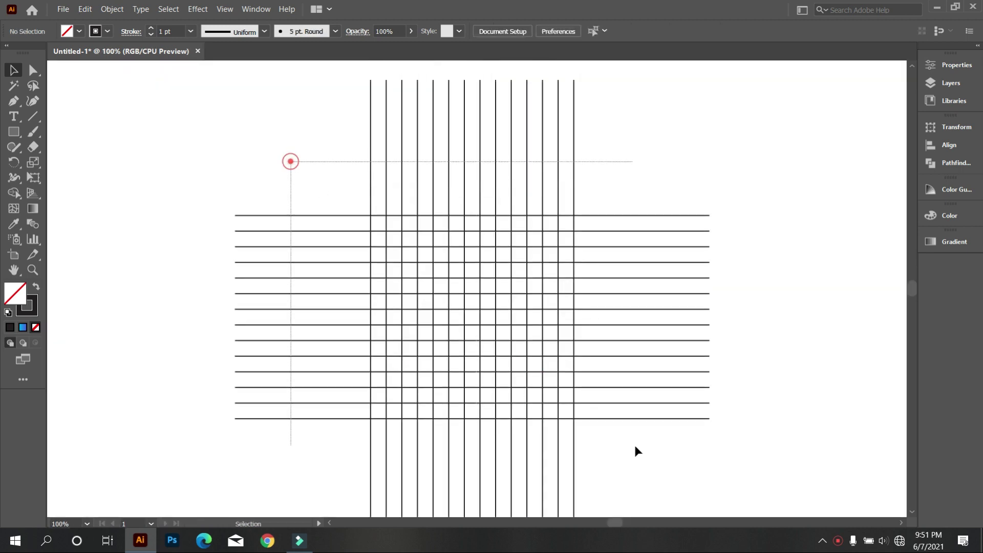
pyautogui.click(18, 196)
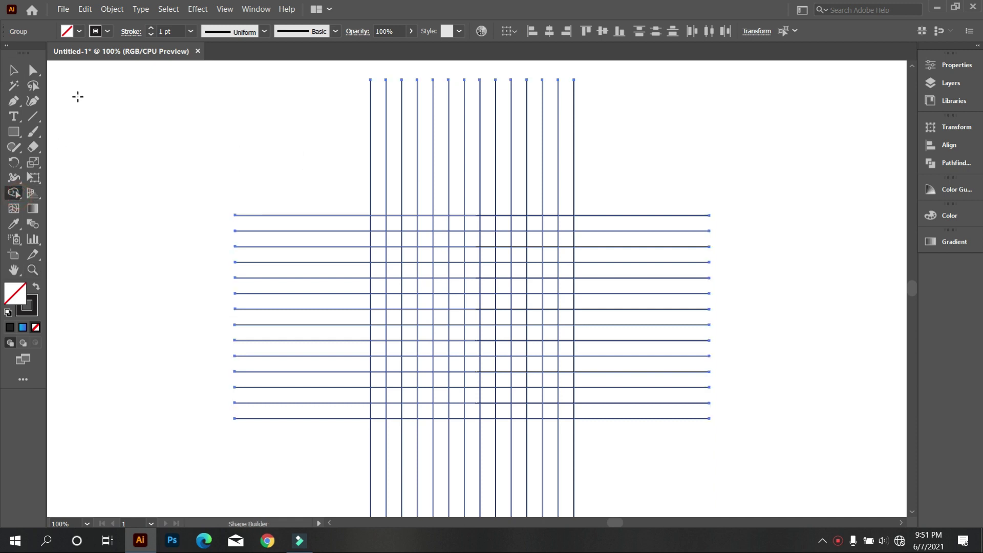
# Set the fill to black and merge top grid cells into a hooked bar with a left column
pyautogui.click(78, 32)
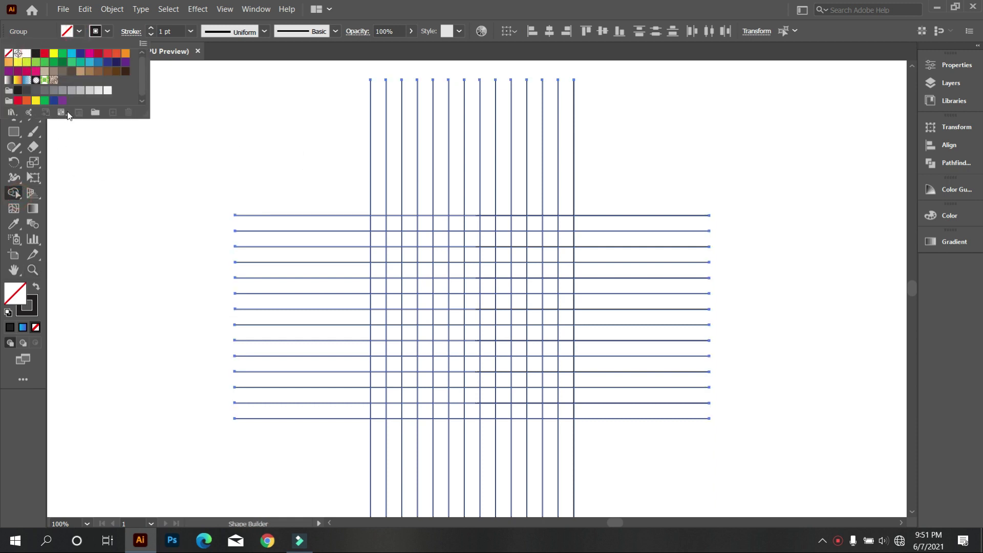
pyautogui.click(35, 53)
pyautogui.click(118, 229)
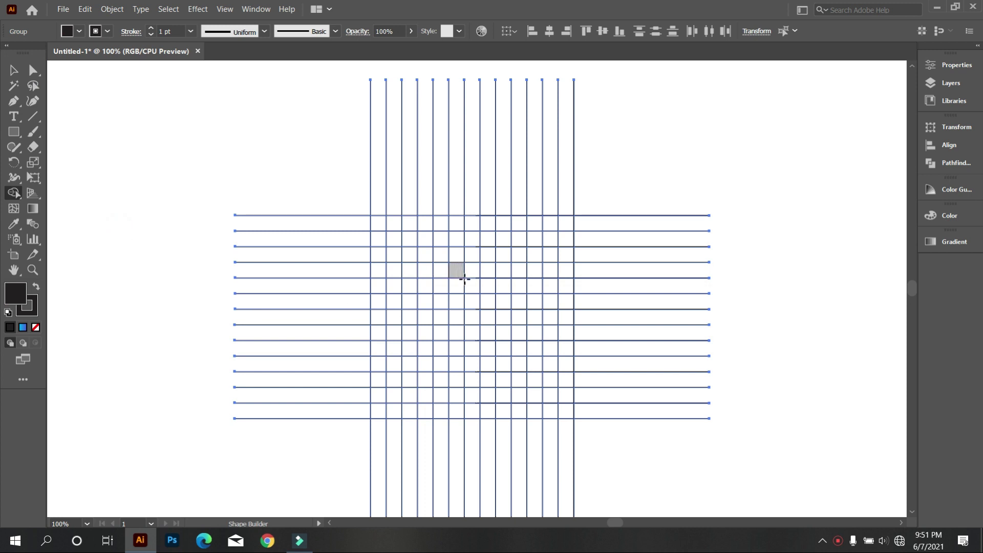
pyautogui.scroll(1, 465, 279)
pyautogui.moveTo(592, 201); pyautogui.dragTo(368, 199)
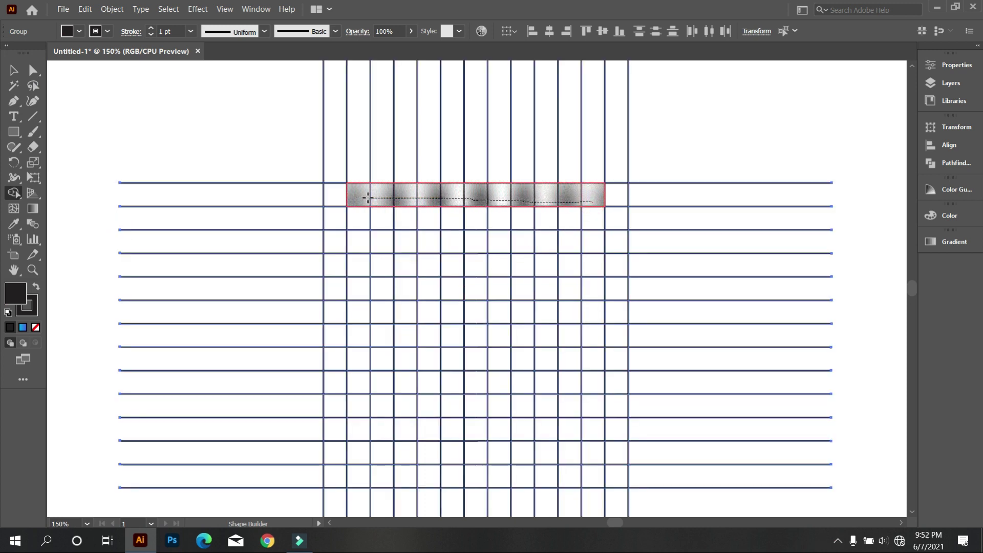
pyautogui.moveTo(344, 198); pyautogui.dragTo(341, 198)
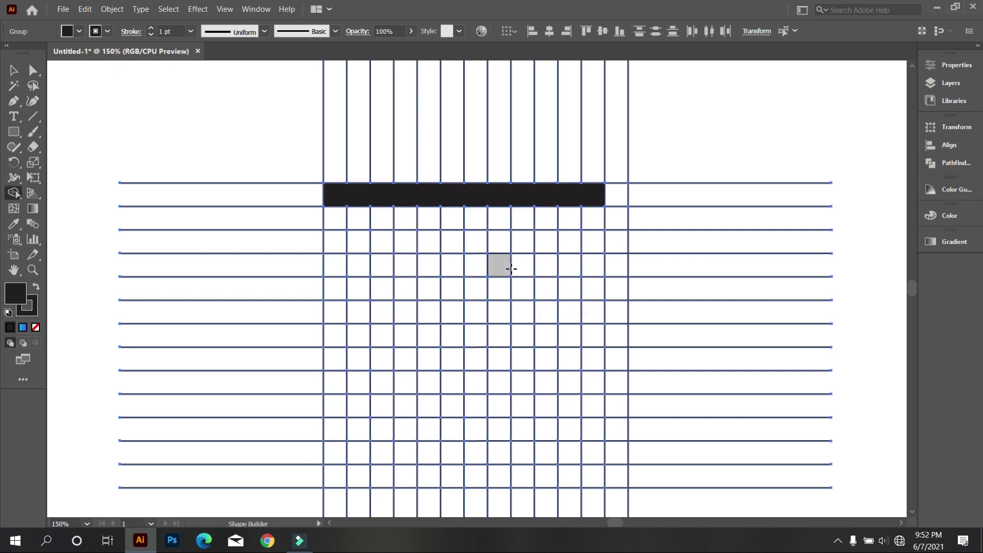
pyautogui.click(585, 248)
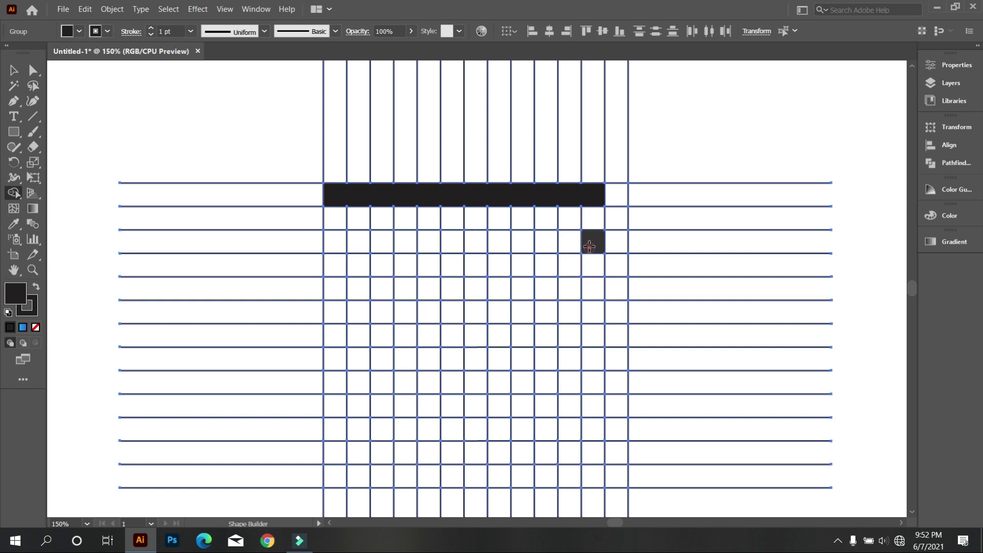
pyautogui.moveTo(589, 237)
pyautogui.mouseDown()
pyautogui.moveTo(596, 244)
pyautogui.moveTo(479, 240)
pyautogui.mouseUp()
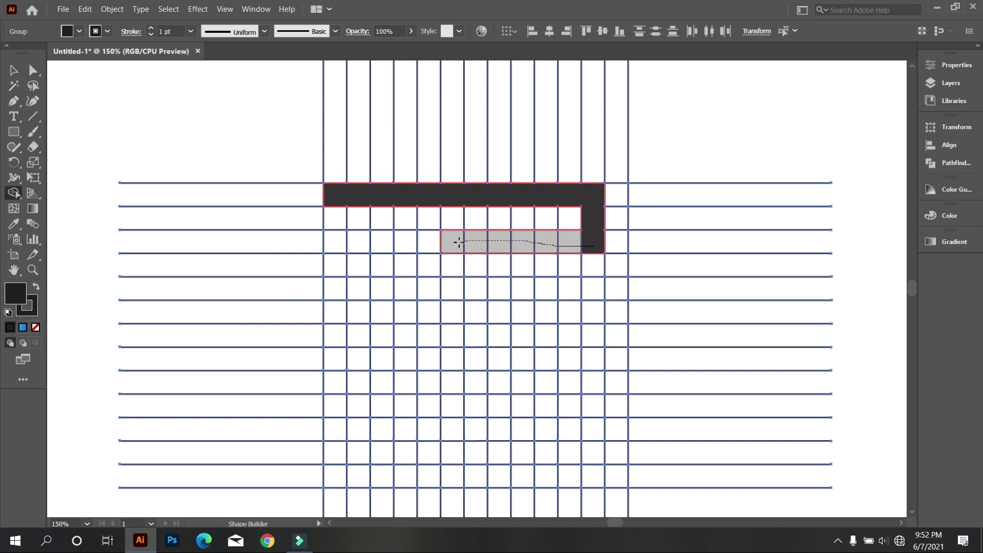
pyautogui.moveTo(471, 240); pyautogui.dragTo(450, 241)
pyautogui.moveTo(331, 206); pyautogui.dragTo(336, 333)
# Merge lower grid cells into the mirrored bottom hook with a right-side vertical bar
pyautogui.scroll(-3, 352, 376)
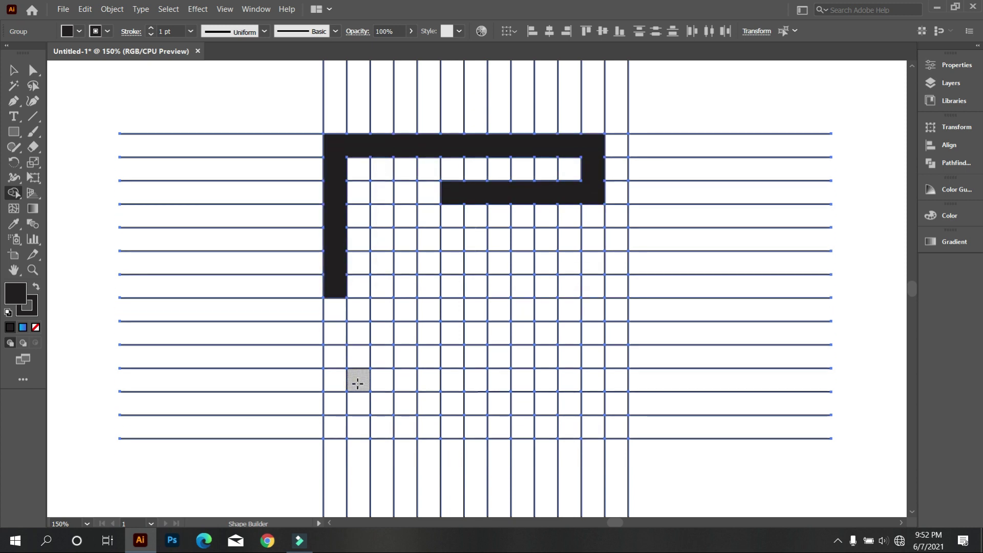
pyautogui.moveTo(360, 384)
pyautogui.mouseDown()
pyautogui.moveTo(359, 346)
pyautogui.moveTo(364, 380)
pyautogui.moveTo(604, 391)
pyautogui.mouseUp()
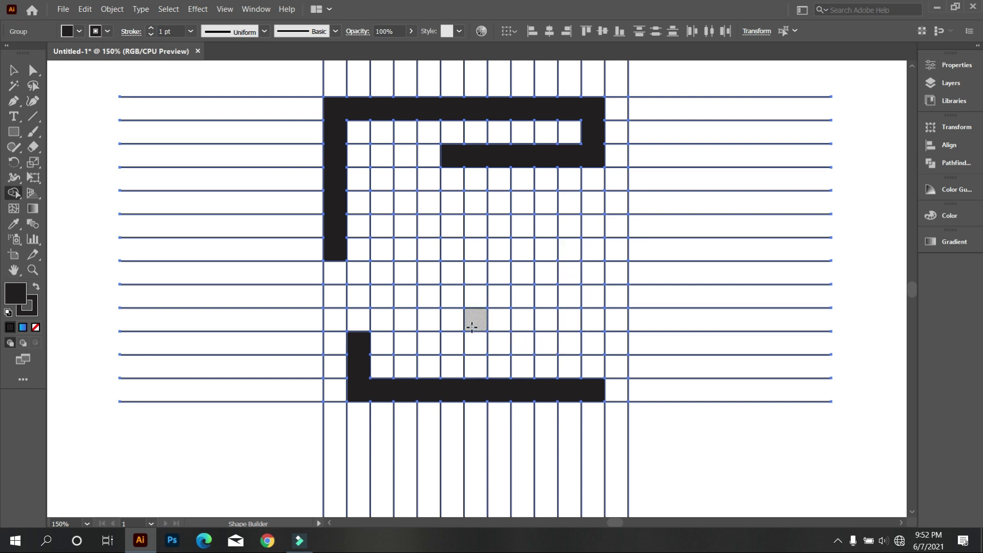
pyautogui.moveTo(363, 336); pyautogui.dragTo(499, 342)
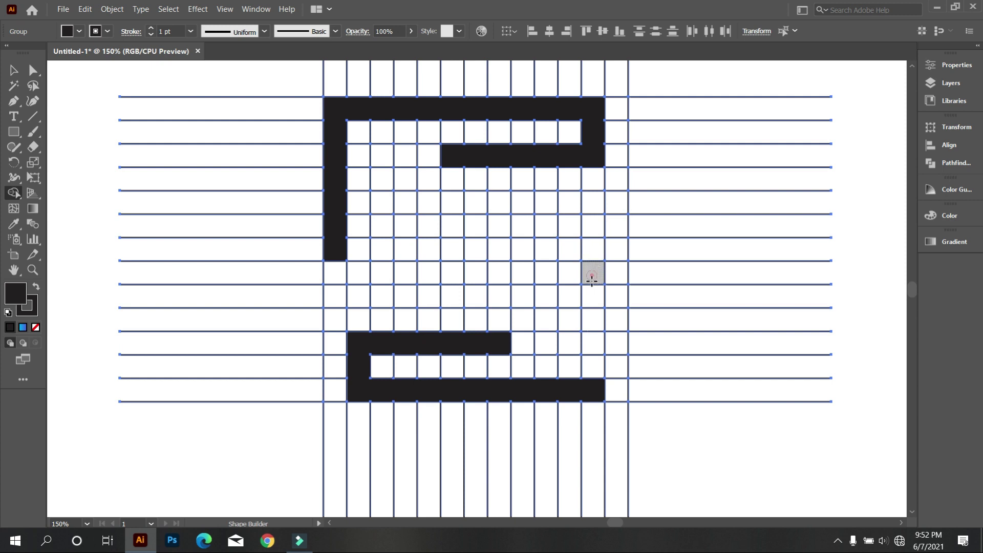
pyautogui.moveTo(592, 279); pyautogui.dragTo(590, 389)
pyautogui.moveTo(341, 253); pyautogui.dragTo(342, 254)
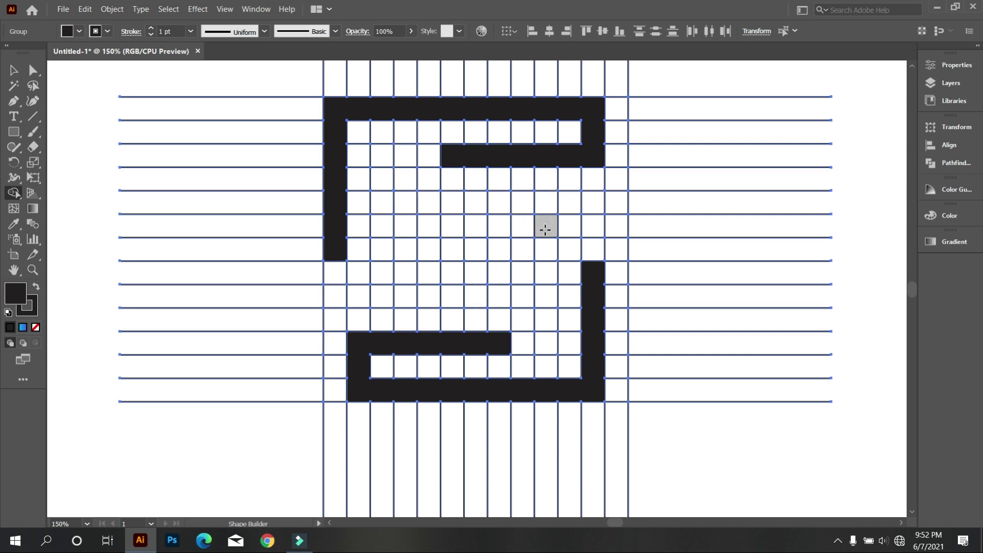
# Merge interior cells into inner columns and rows linking the upper and lower hooks into a spiral
pyautogui.moveTo(450, 162)
pyautogui.mouseDown()
pyautogui.moveTo(411, 162)
pyautogui.moveTo(410, 228)
pyautogui.mouseUp()
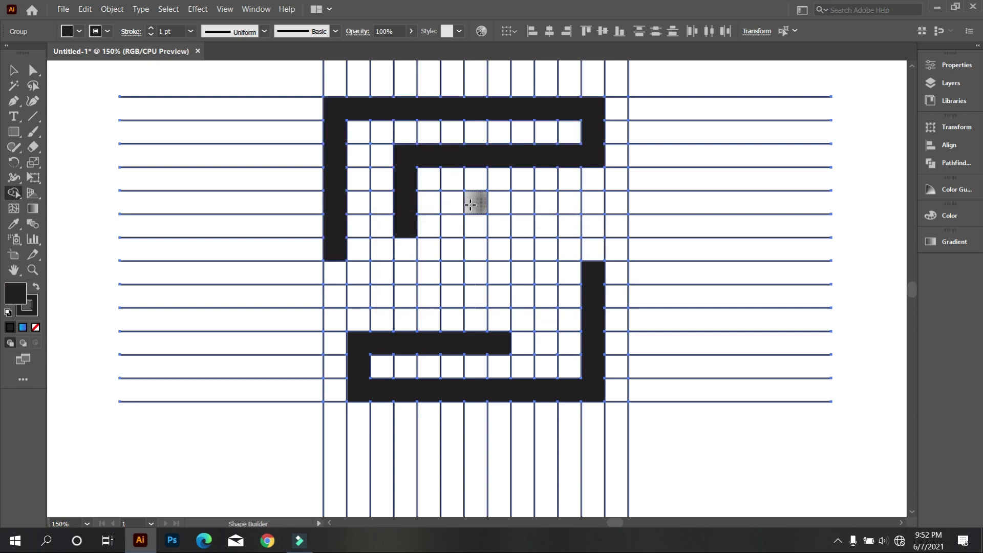
pyautogui.moveTo(458, 206)
pyautogui.mouseDown()
pyautogui.moveTo(543, 208)
pyautogui.moveTo(593, 238)
pyautogui.mouseUp()
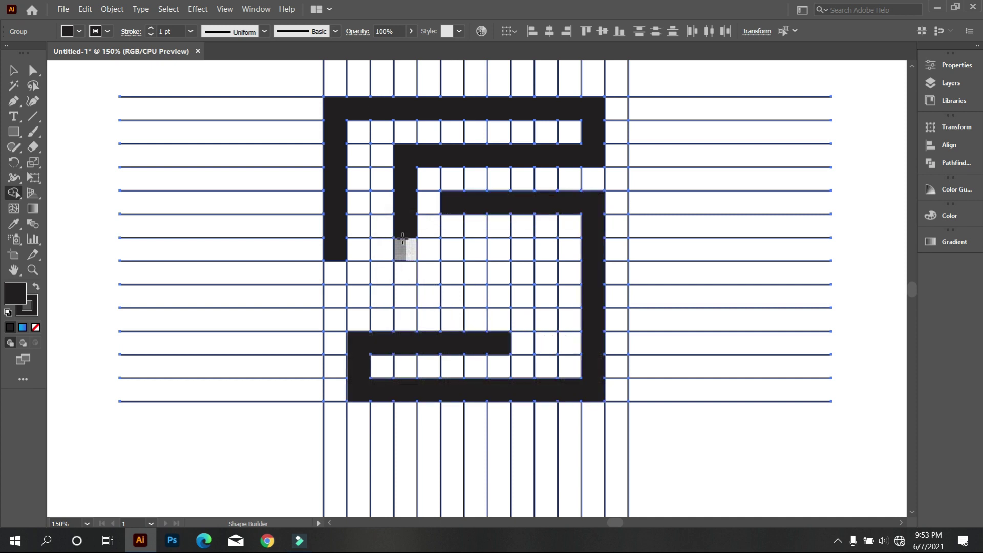
pyautogui.moveTo(406, 227); pyautogui.dragTo(496, 256)
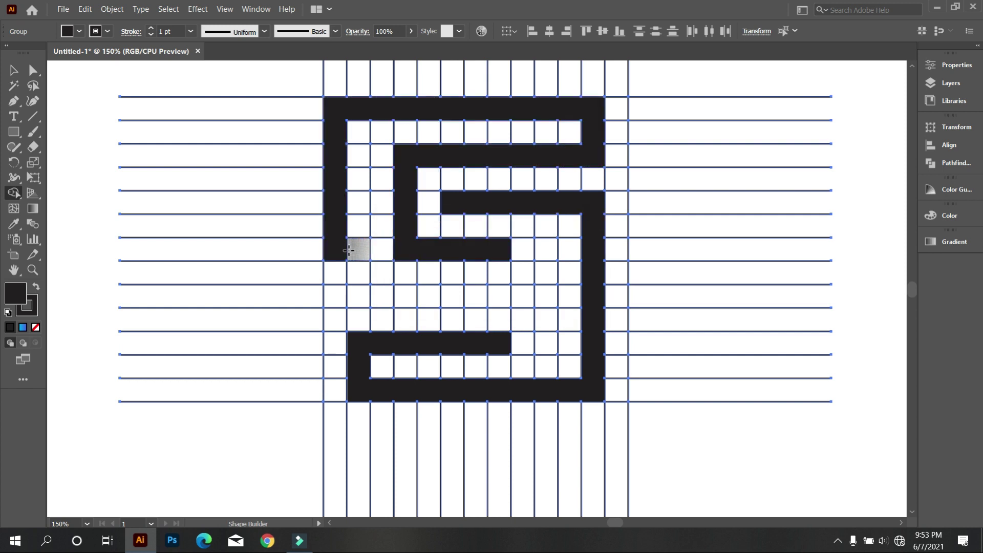
pyautogui.moveTo(339, 250)
pyautogui.mouseDown()
pyautogui.moveTo(372, 296)
pyautogui.moveTo(440, 302)
pyautogui.mouseUp()
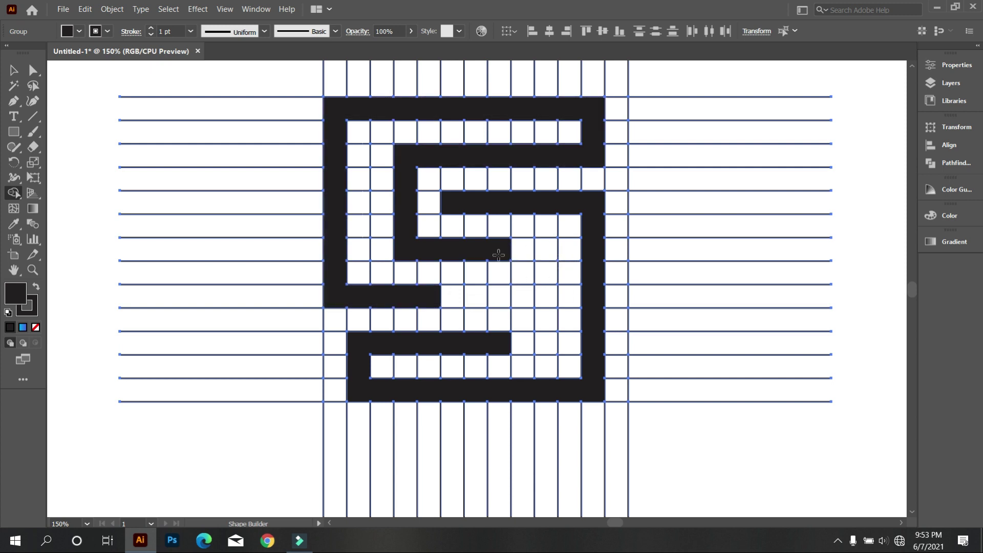
pyautogui.moveTo(497, 252)
pyautogui.mouseDown()
pyautogui.moveTo(528, 252)
pyautogui.moveTo(551, 341)
pyautogui.mouseUp()
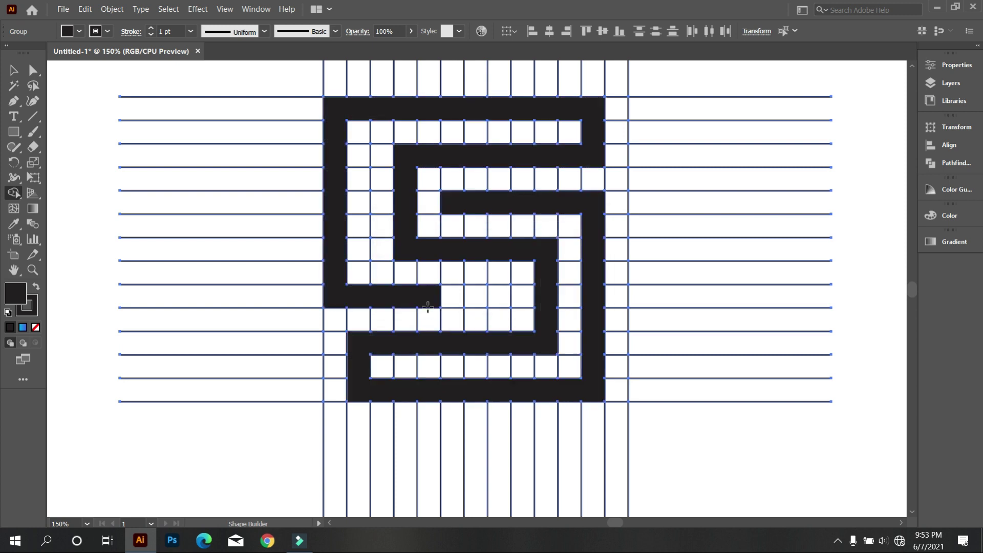
pyautogui.moveTo(424, 302); pyautogui.dragTo(500, 297)
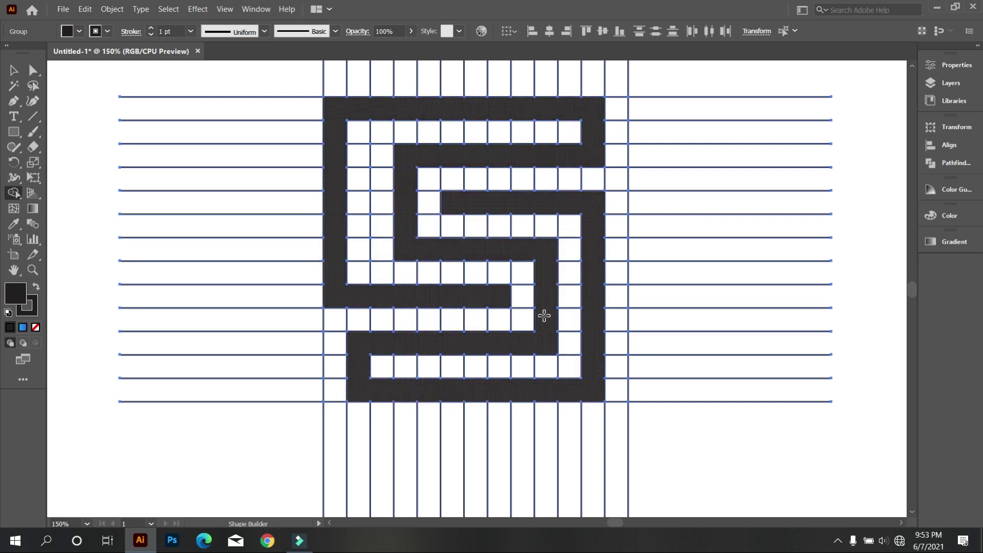
# Undo the last few merges, then merge right-column, top and left-column cells into the S strokes
pyautogui.press('ctrl')
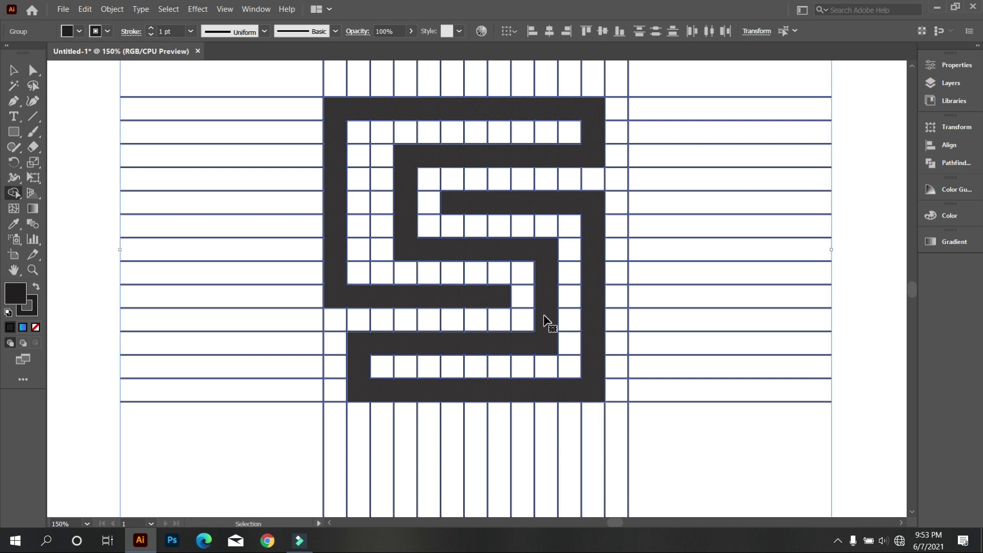
pyautogui.hotkey('ctrl', 'z')
pyautogui.hotkey('ctrl', 'z')
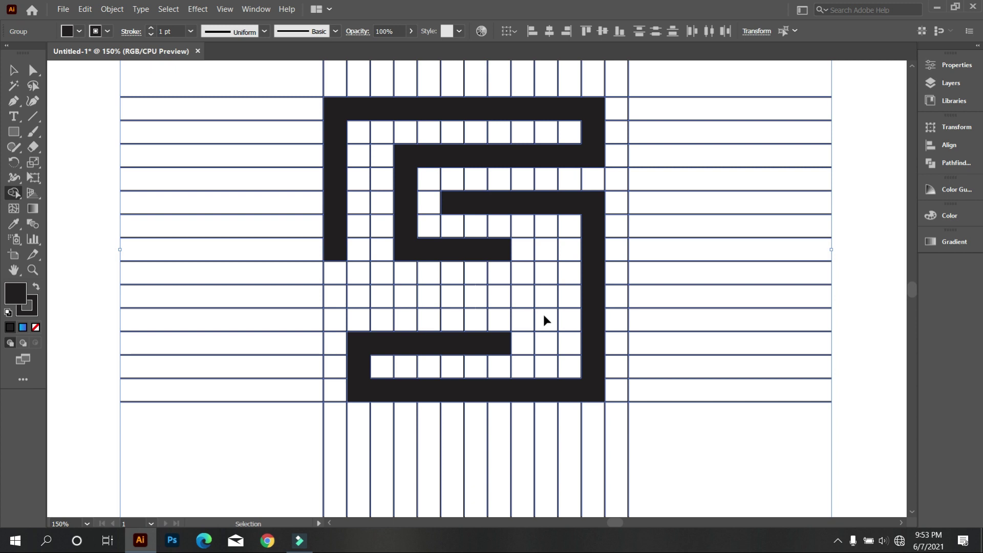
pyautogui.hotkey('ctrl', 'z')
pyautogui.hotkey('ctrl', 'z')
pyautogui.hotkey('ctrl', 'z')
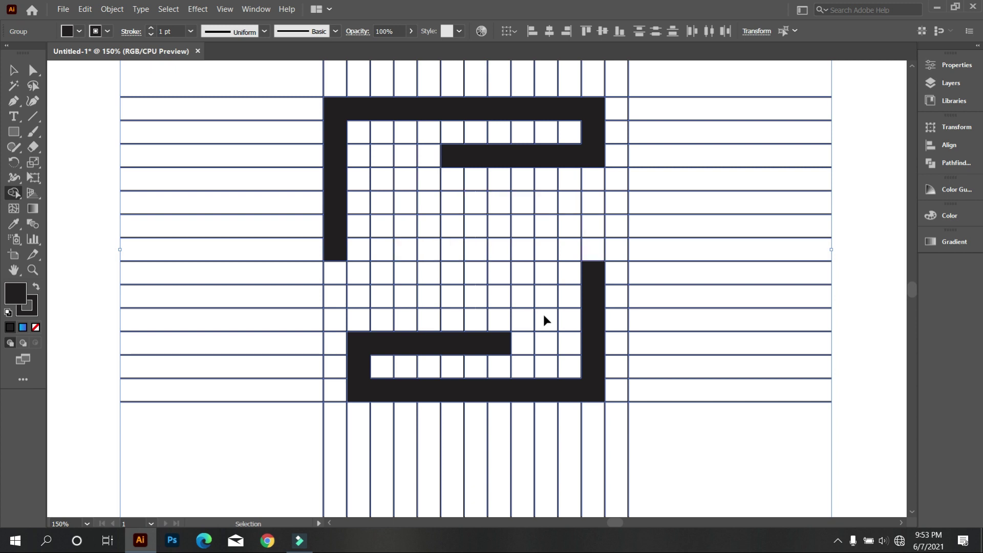
pyautogui.hotkey('ctrl', 'z')
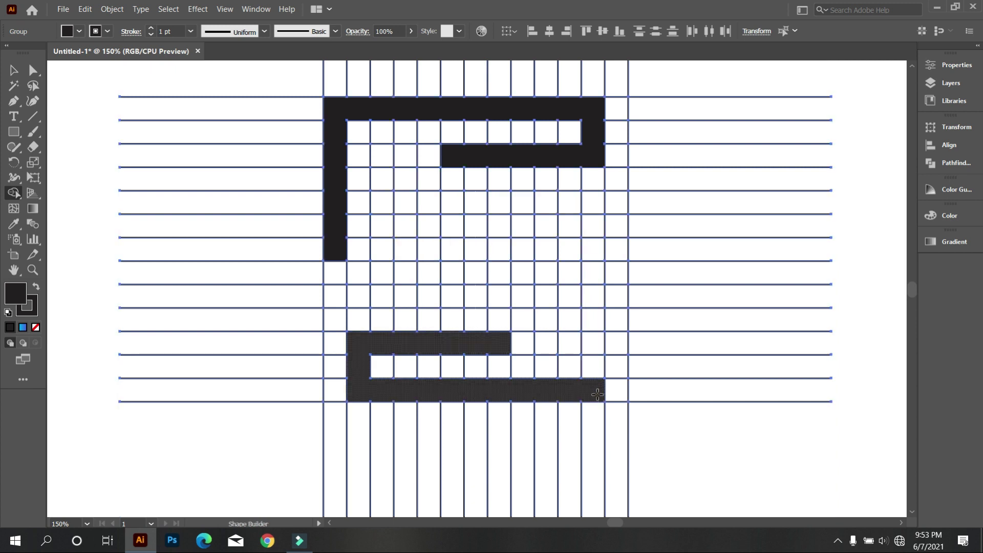
pyautogui.moveTo(598, 396)
pyautogui.mouseDown()
pyautogui.moveTo(618, 306)
pyautogui.moveTo(615, 262)
pyautogui.mouseUp()
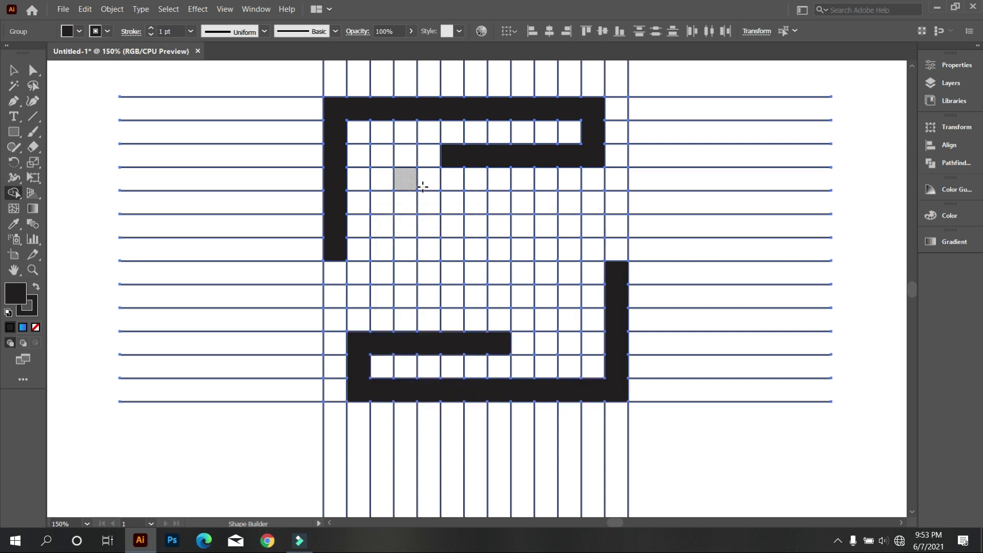
pyautogui.moveTo(465, 161)
pyautogui.mouseDown()
pyautogui.moveTo(396, 161)
pyautogui.moveTo(382, 226)
pyautogui.moveTo(477, 208)
pyautogui.moveTo(590, 212)
pyautogui.moveTo(617, 271)
pyautogui.mouseUp()
pyautogui.moveTo(383, 226)
pyautogui.mouseDown()
pyautogui.moveTo(390, 249)
pyautogui.moveTo(566, 256)
pyautogui.moveTo(569, 329)
pyautogui.moveTo(549, 343)
pyautogui.moveTo(492, 345)
pyautogui.mouseUp()
pyautogui.moveTo(336, 244)
pyautogui.mouseDown()
pyautogui.moveTo(335, 288)
pyautogui.moveTo(522, 299)
pyautogui.mouseUp()
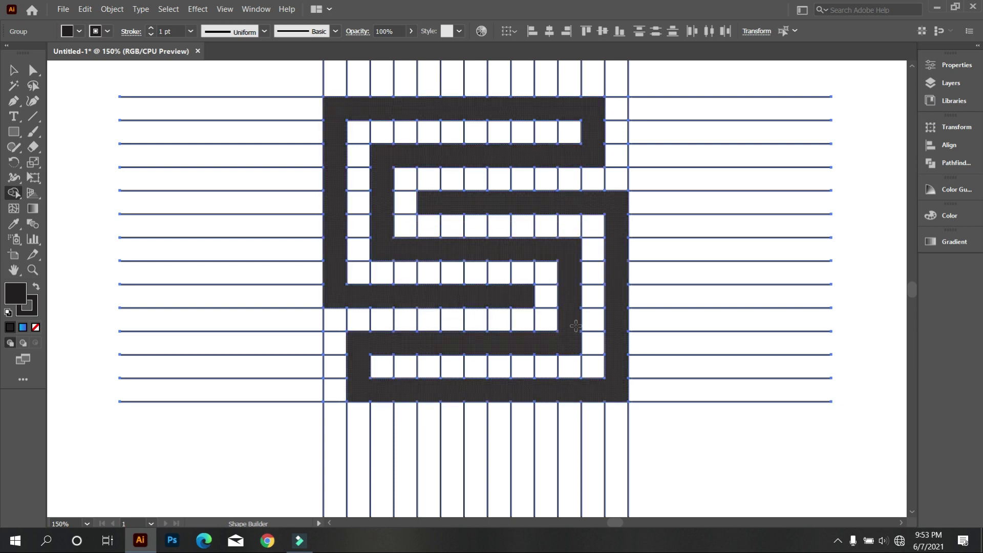
pyautogui.scroll(-2, 522, 302)
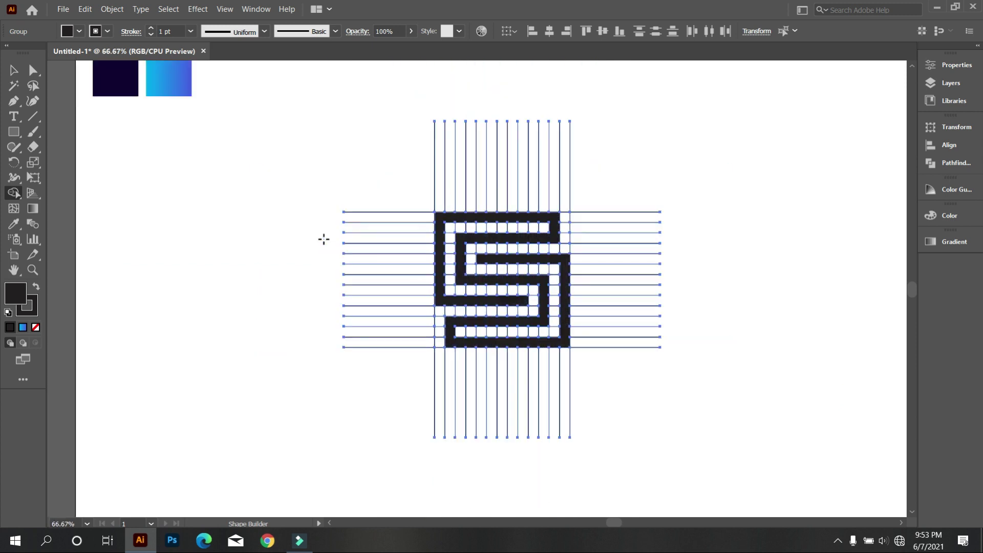
# Ungroup the merged S from the grid lines
pyautogui.click(14, 71)
pyautogui.click(149, 215)
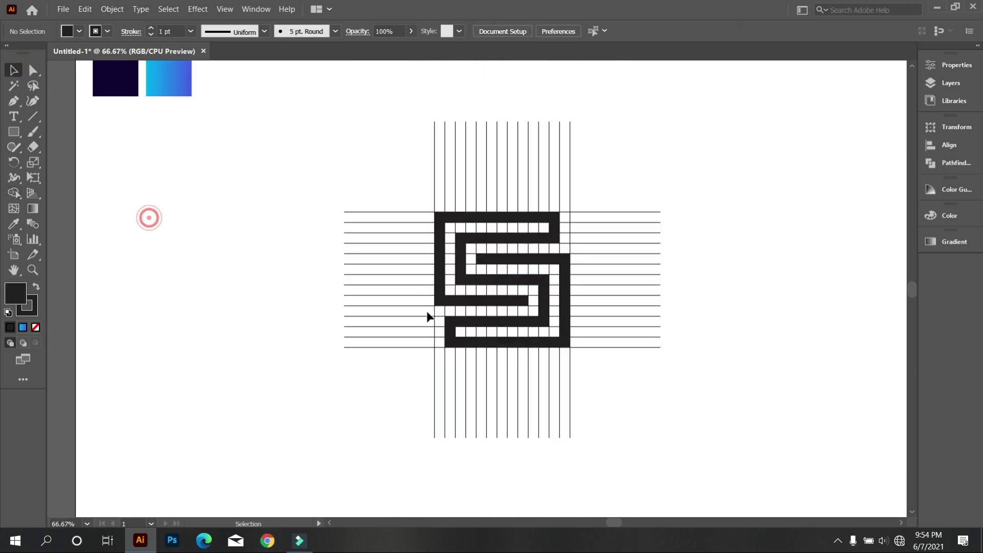
pyautogui.scroll(1, 492, 302)
pyautogui.click(497, 302)
pyautogui.doubleClick(498, 301)
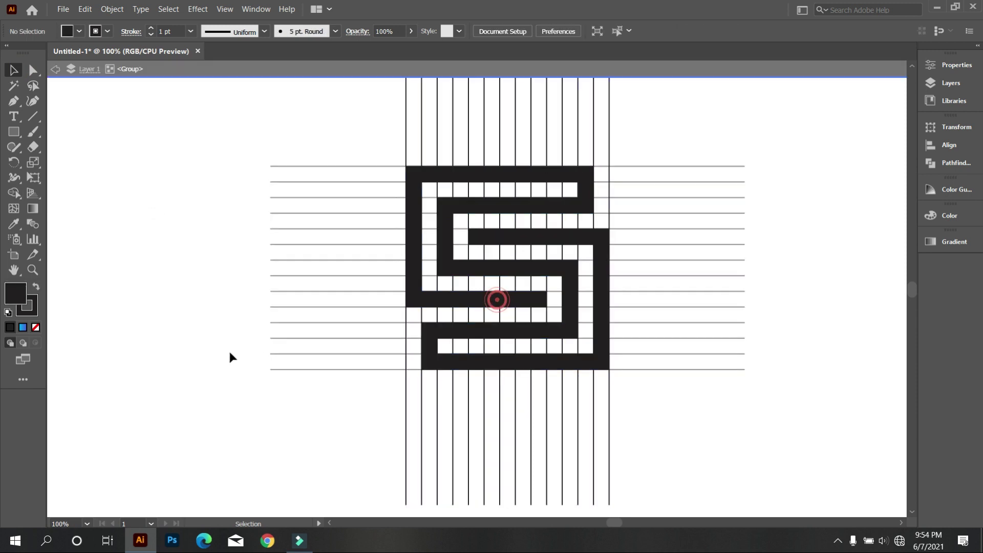
pyautogui.doubleClick(346, 116)
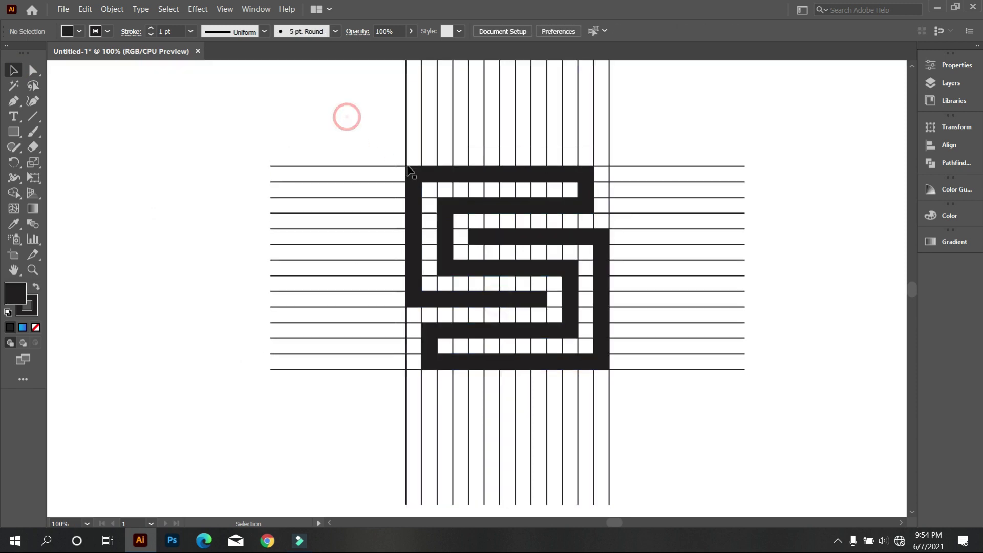
pyautogui.moveTo(446, 234); pyautogui.dragTo(464, 278)
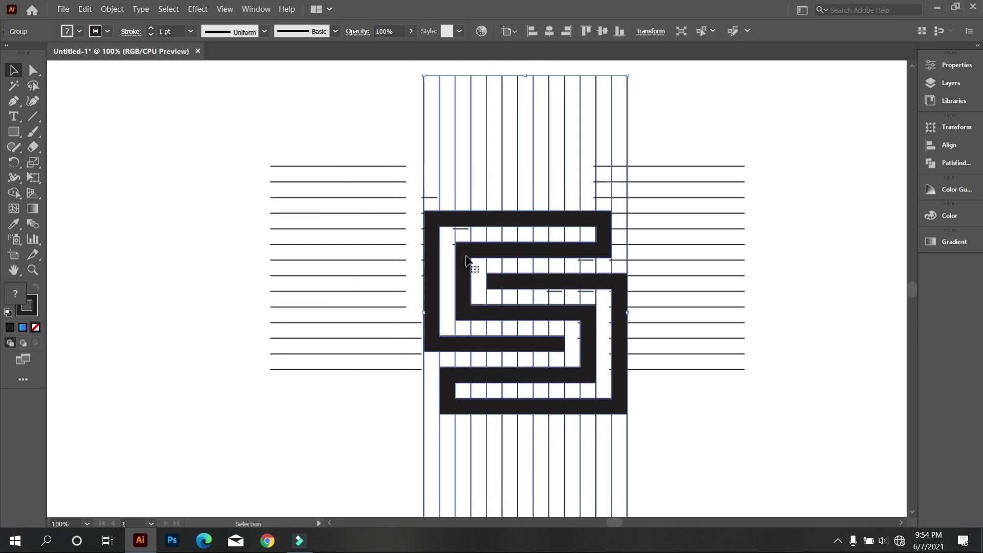
pyautogui.rightClick(472, 249)
pyautogui.click(516, 340)
pyautogui.click(717, 431)
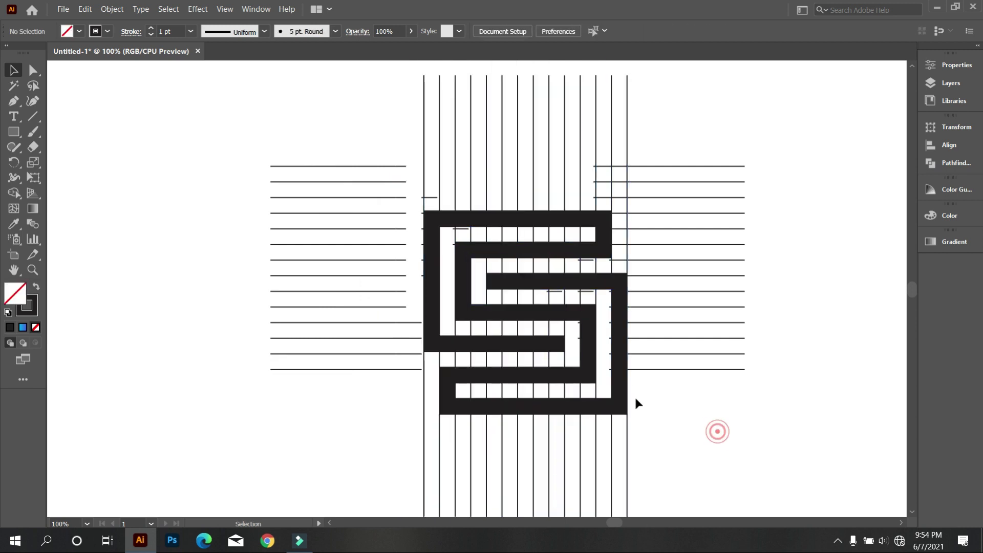
# Move the S left of the grid and delete only the grid lines
pyautogui.moveTo(624, 392); pyautogui.dragTo(314, 445)
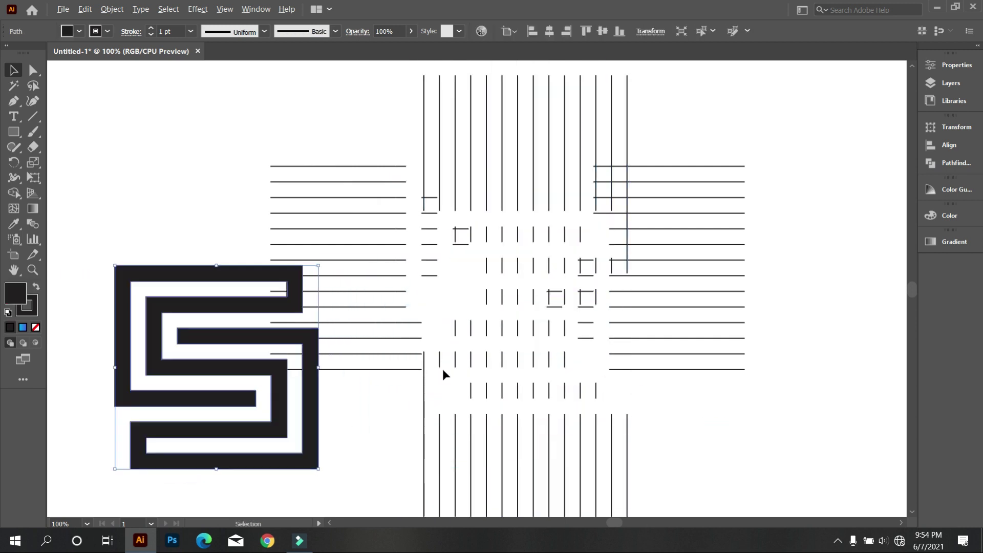
pyautogui.scroll(-1, 442, 371)
pyautogui.moveTo(357, 185); pyautogui.dragTo(540, 385)
pyautogui.press('Delete')
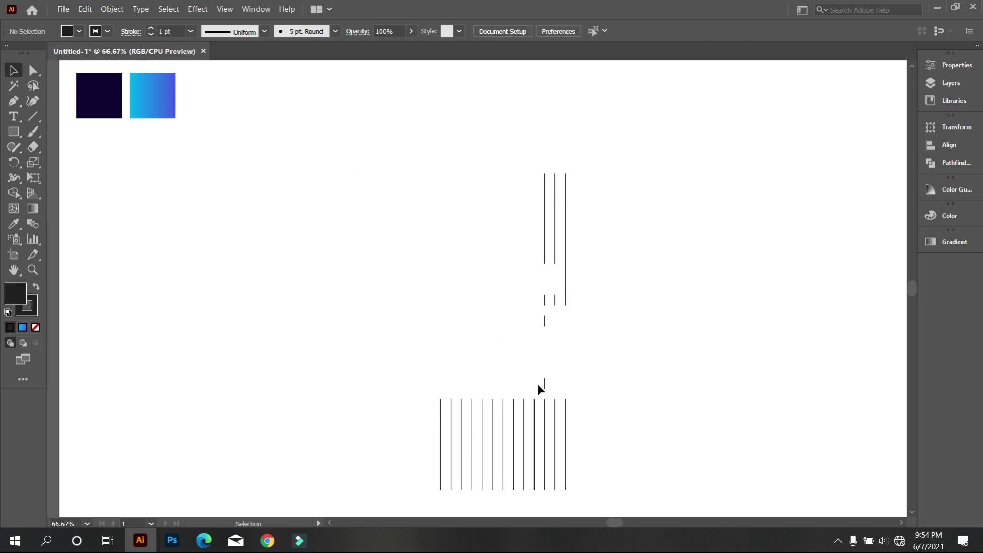
pyautogui.hotkey('ctrl', 'z')
pyautogui.moveTo(716, 432); pyautogui.dragTo(441, 223)
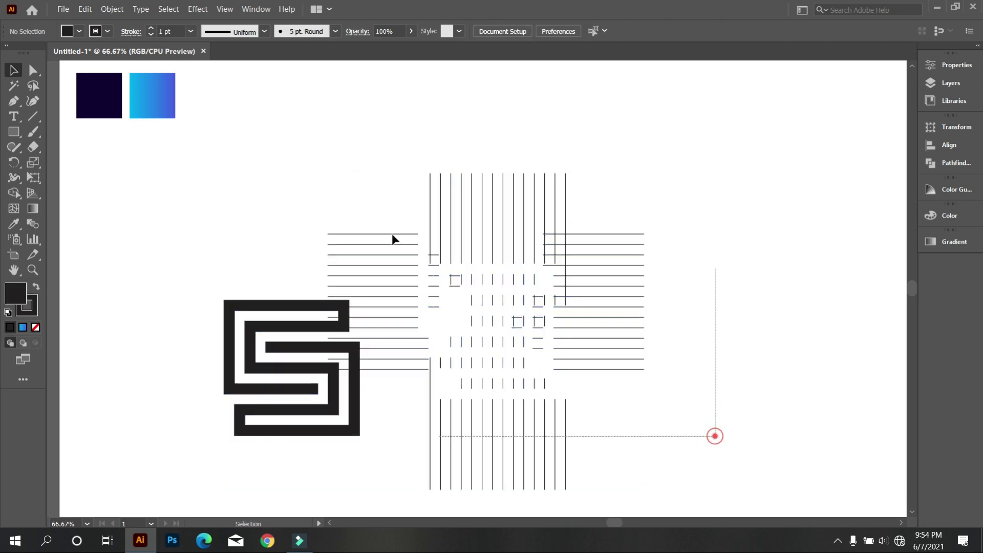
pyautogui.press('Delete')
# Move the S back to the canvas centre and set its stroke weight to 3 pt
pyautogui.moveTo(510, 412); pyautogui.dragTo(232, 248)
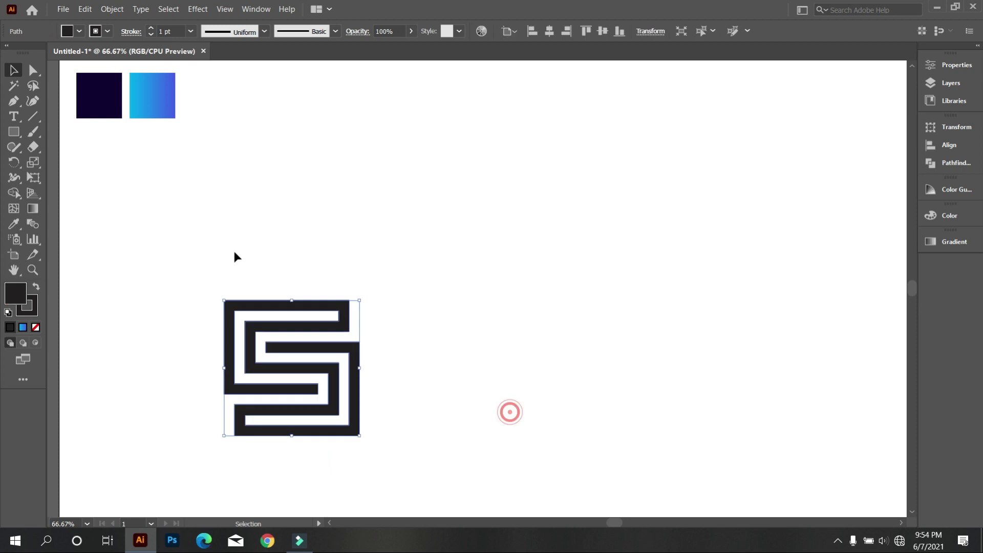
pyautogui.moveTo(328, 351); pyautogui.dragTo(416, 286)
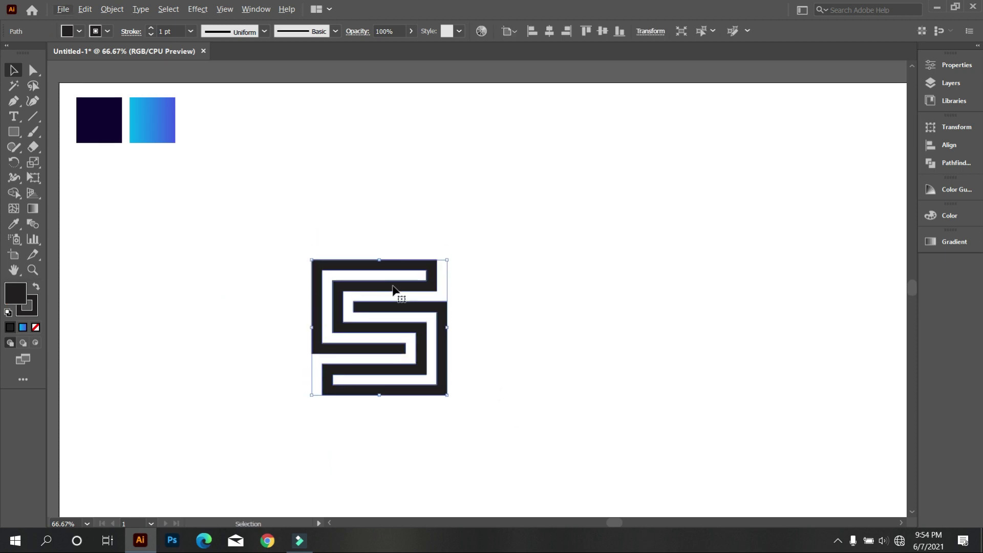
pyautogui.scroll(2, 403, 281)
pyautogui.scroll(-2, 403, 285)
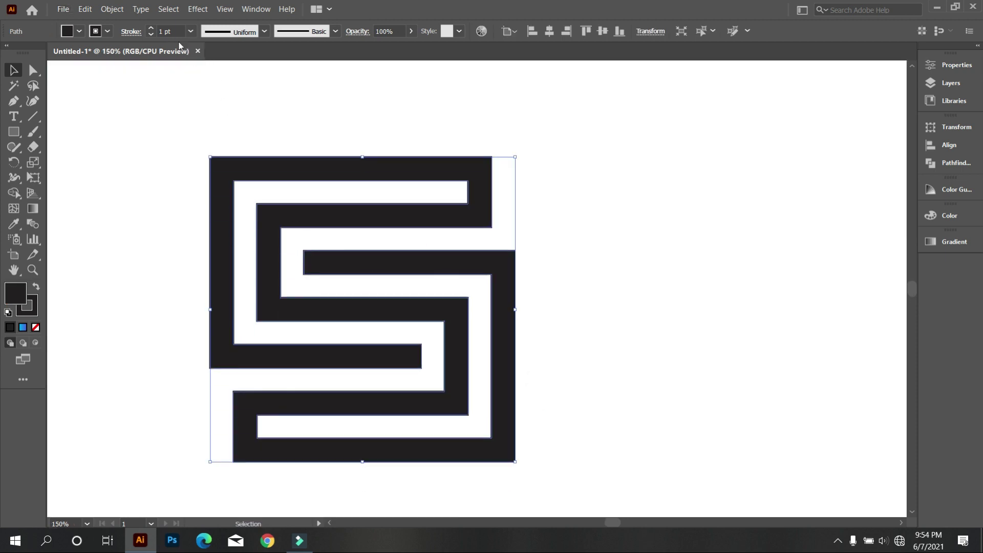
pyautogui.write('3')
pyautogui.press('Return')
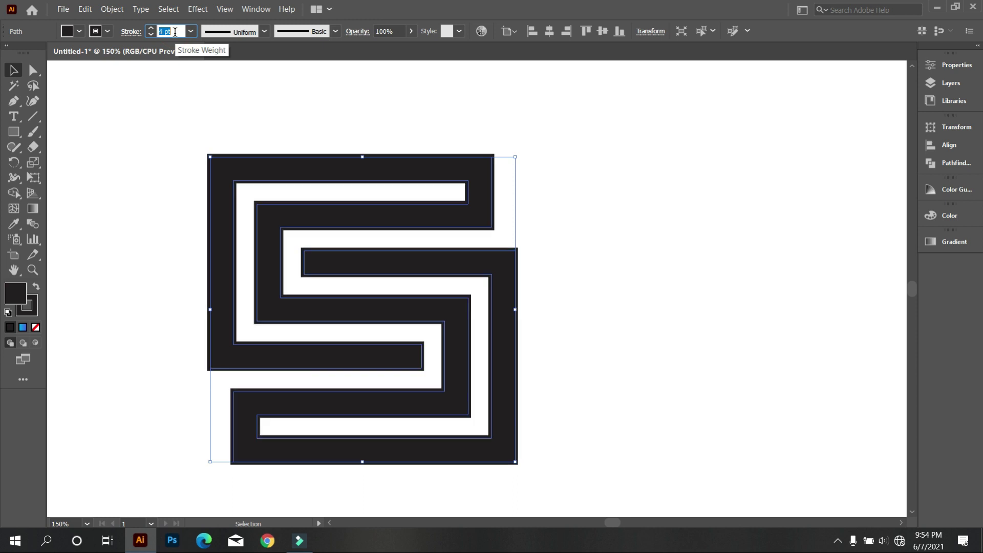
# Expand the S's fill and 3 pt stroke, then Unite the pieces into one path in Pathfinder
pyautogui.click(113, 9)
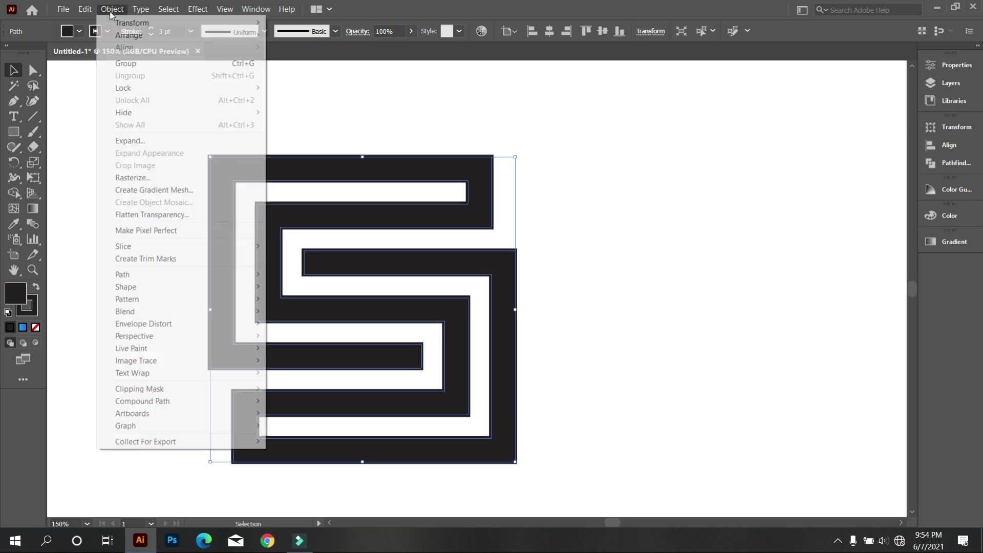
pyautogui.click(169, 141)
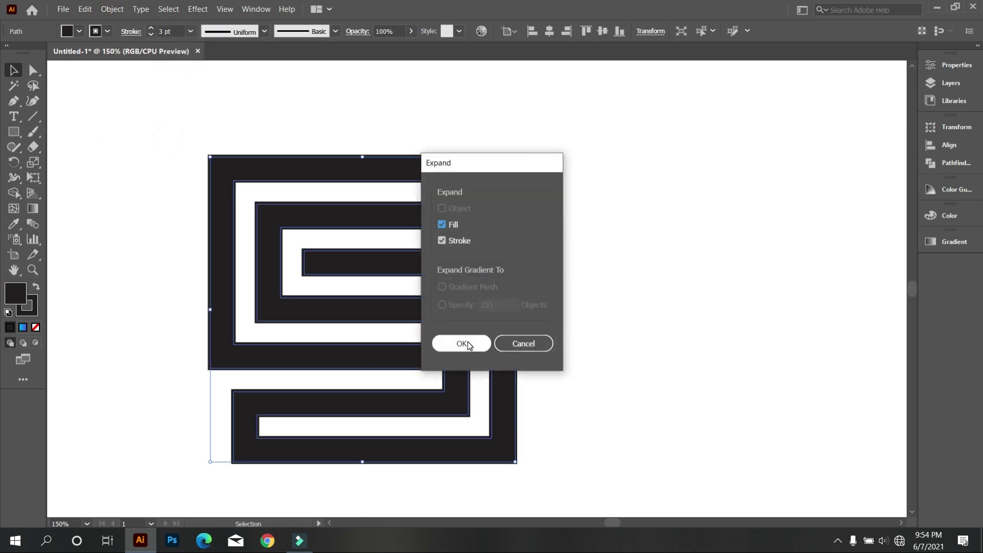
pyautogui.click(462, 344)
pyautogui.click(939, 164)
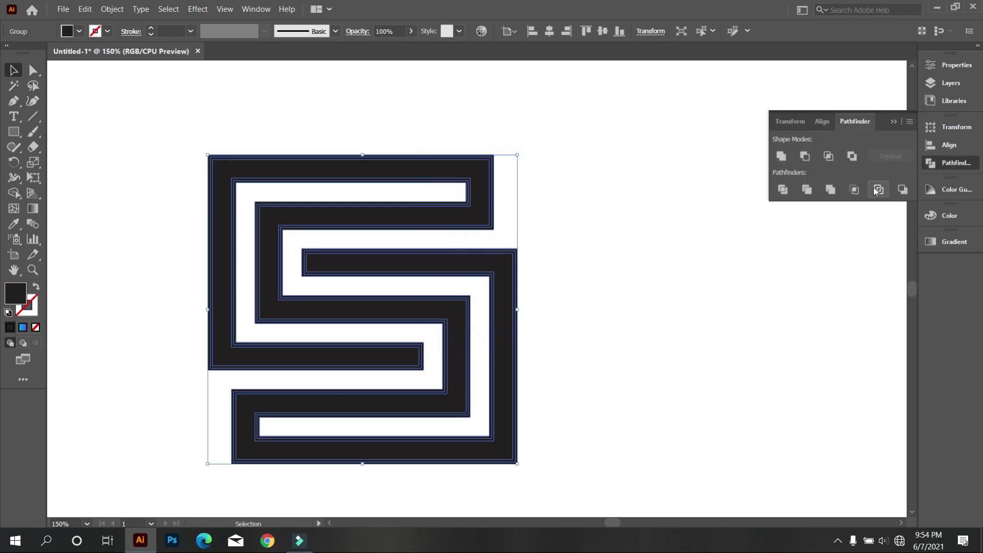
pyautogui.click(782, 156)
pyautogui.click(701, 248)
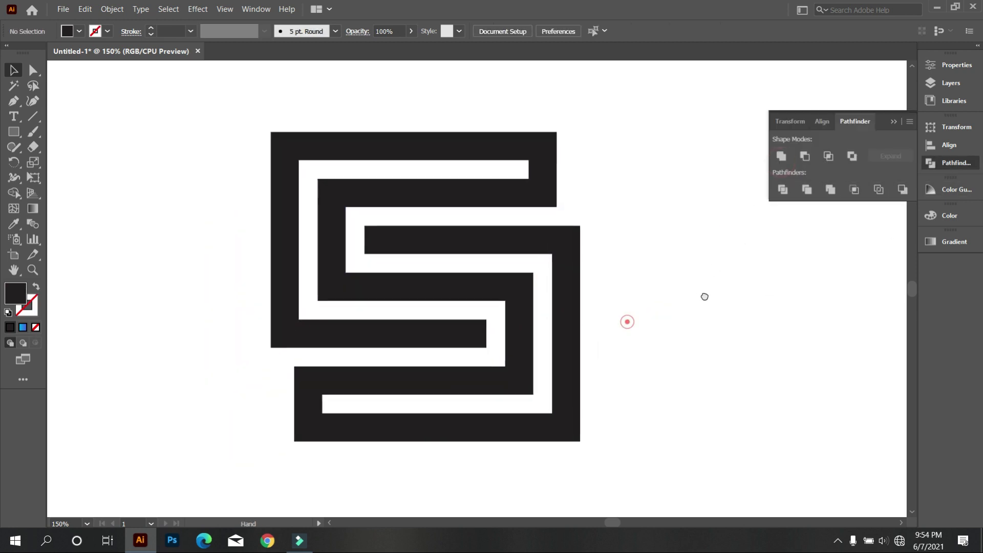
# Select three inner corner anchors of the S and try rounding them, then undo it
pyautogui.click(326, 140)
pyautogui.click(34, 75)
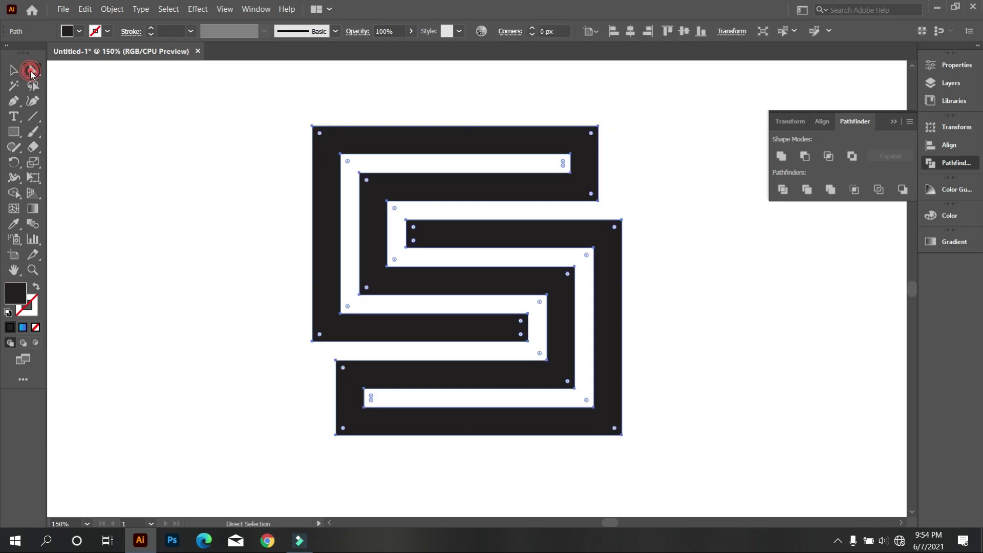
pyautogui.click(350, 168)
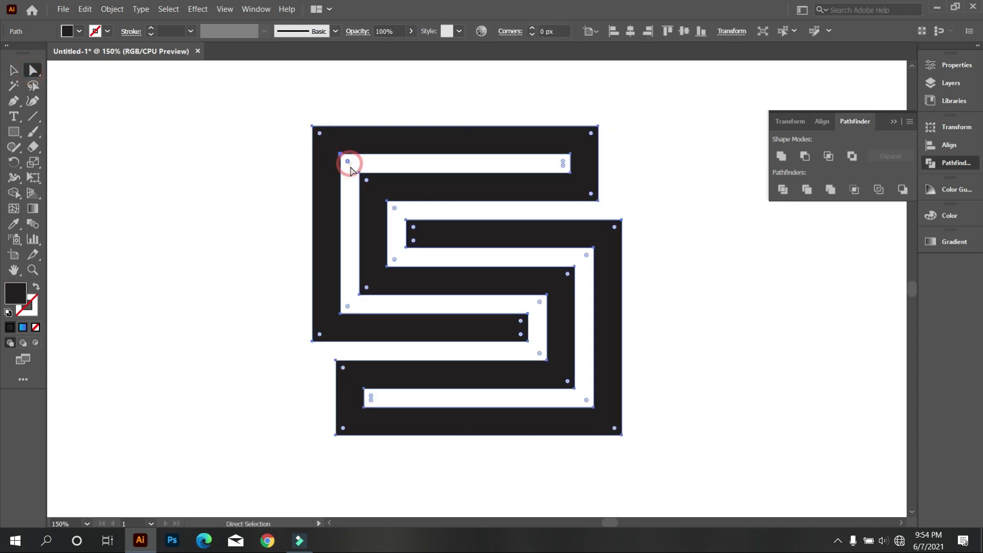
pyautogui.click(351, 309)
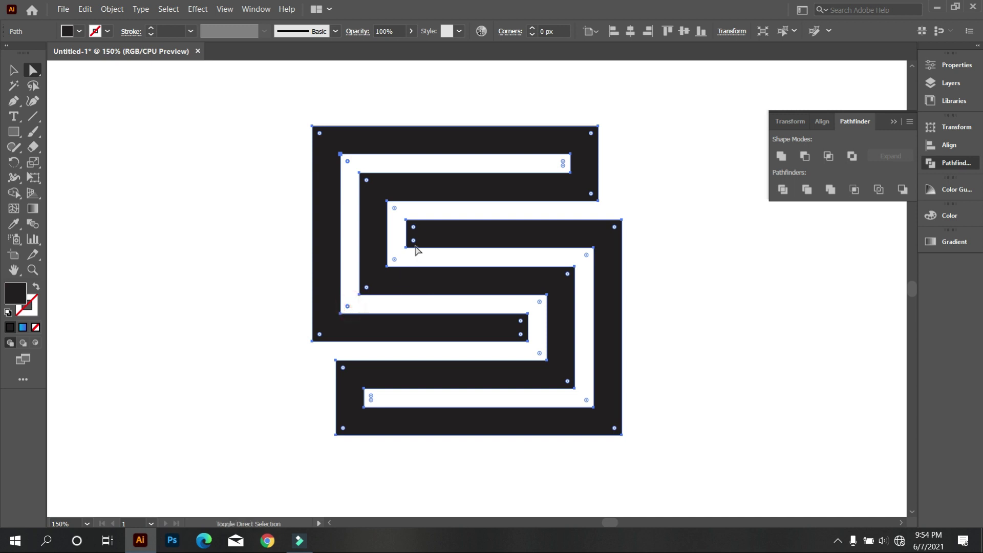
pyautogui.click(395, 210)
pyautogui.moveTo(395, 260); pyautogui.dragTo(533, 263)
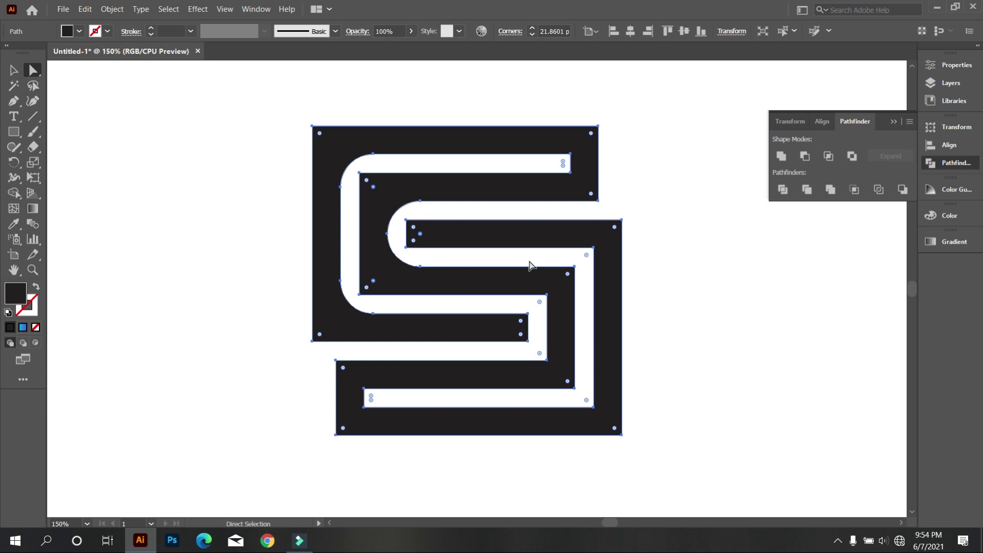
pyautogui.hotkey('ctrl', 'z')
pyautogui.click(242, 207)
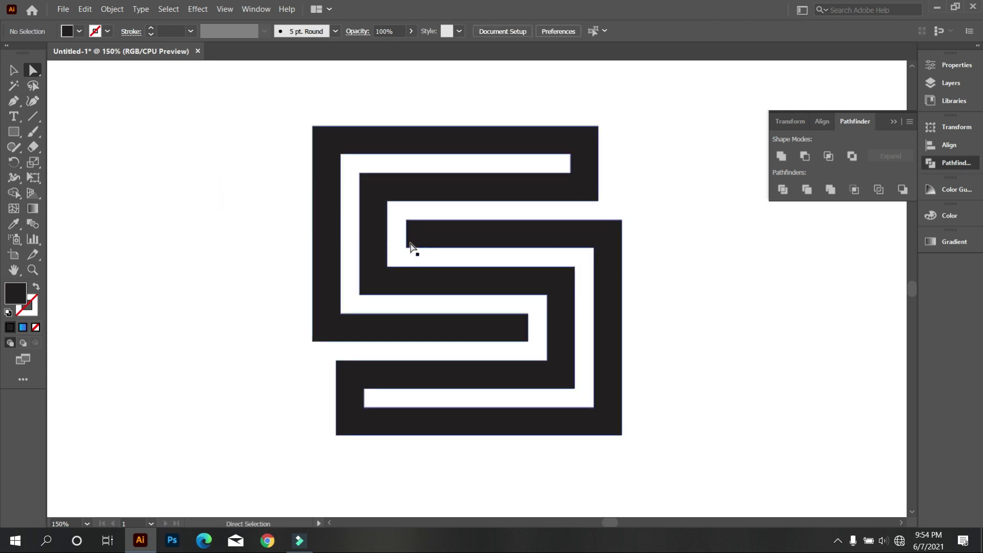
# Round the inner left corners into one arc and the next left corners into a larger arc
pyautogui.scroll(1, 389, 205)
pyautogui.click(387, 193)
pyautogui.scroll(2, 391, 199)
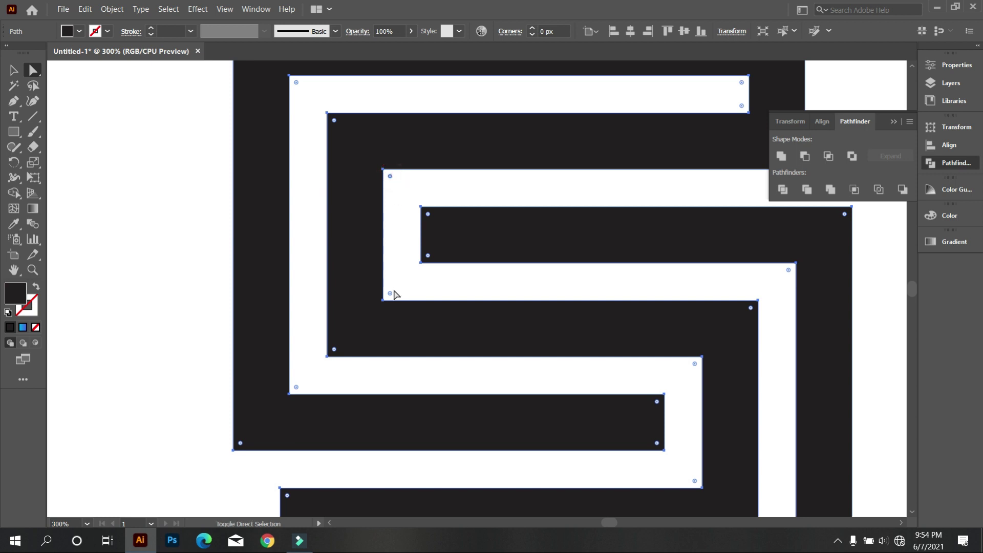
pyautogui.moveTo(391, 294); pyautogui.dragTo(647, 235)
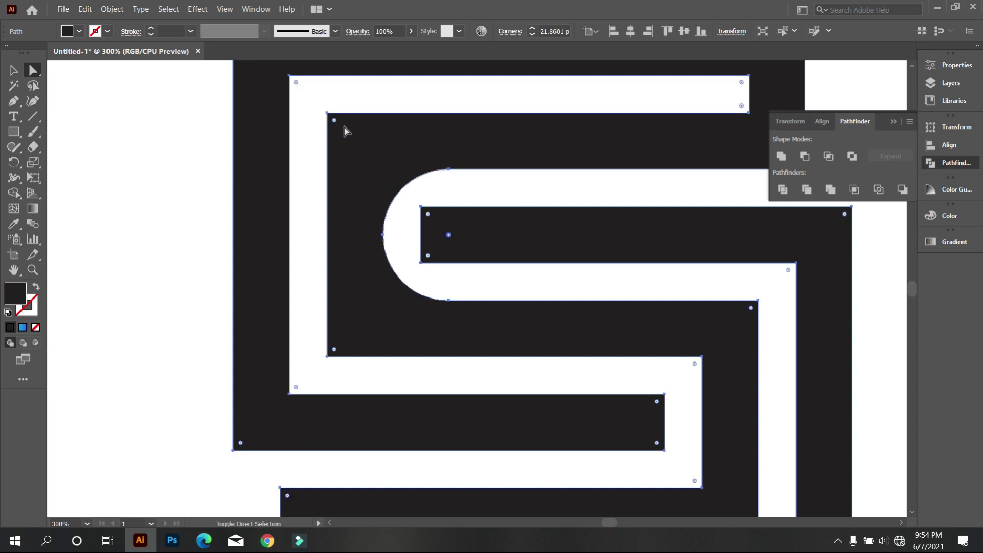
pyautogui.click(306, 193)
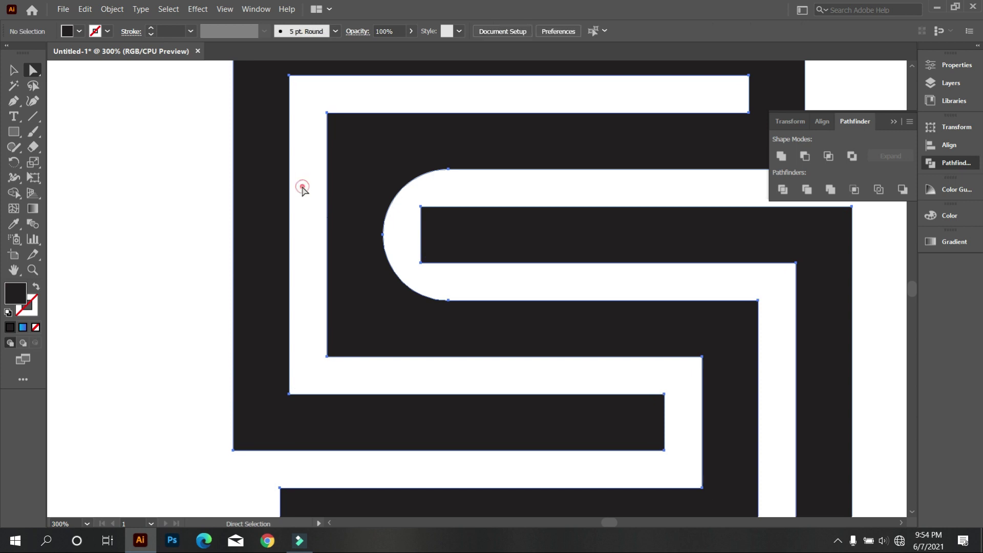
pyautogui.click(347, 138)
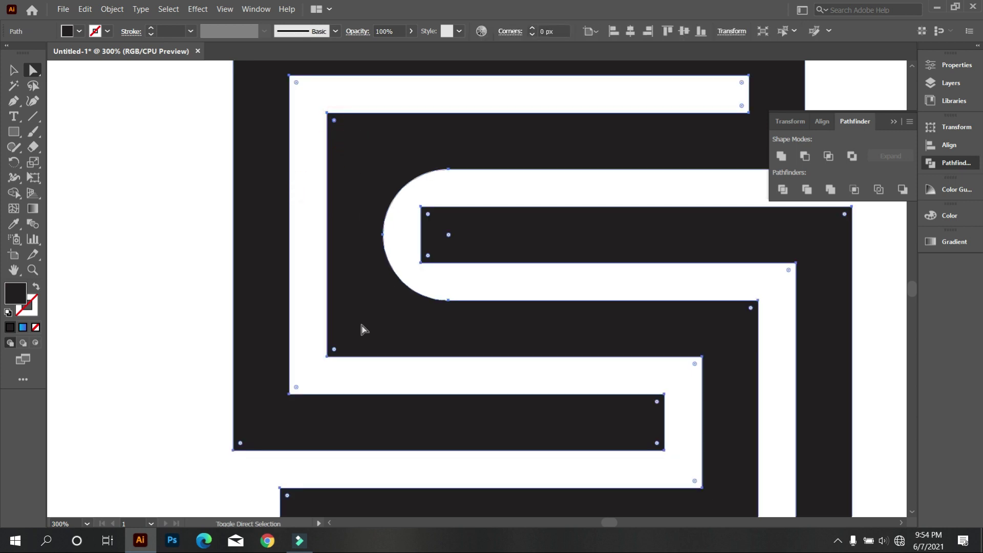
pyautogui.moveTo(334, 349); pyautogui.dragTo(606, 283)
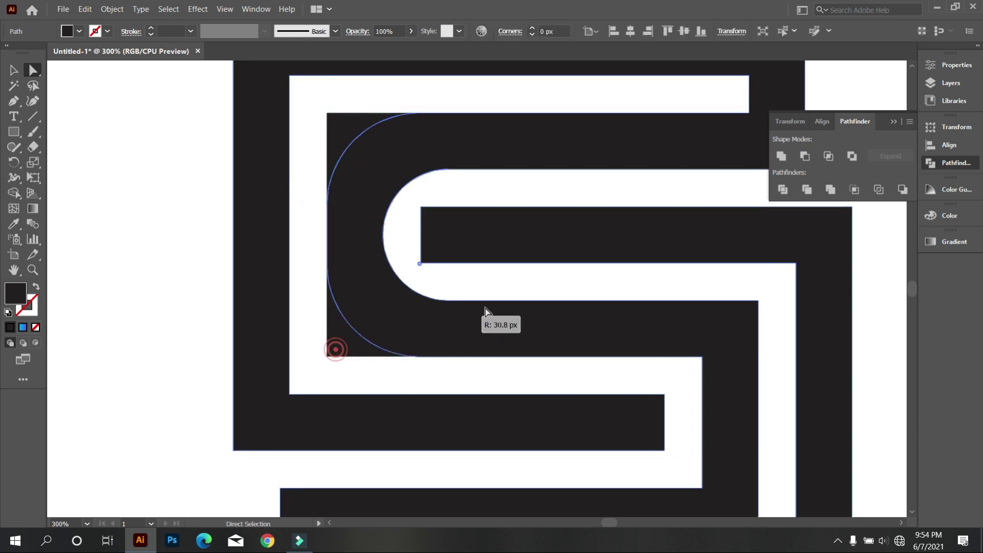
# Round the upper-left inner corner and the outermost left corners into wide arcs
pyautogui.click(314, 389)
pyautogui.click(296, 390)
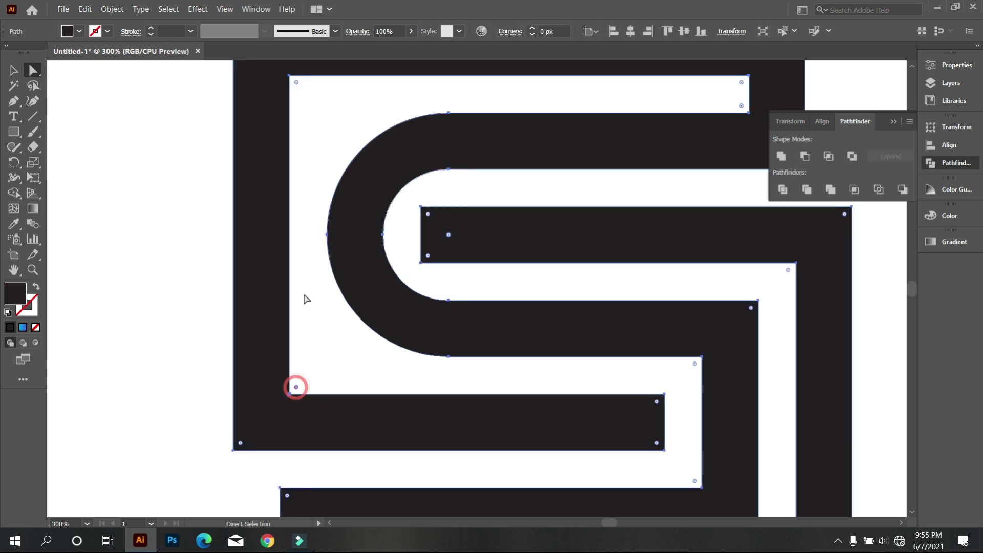
pyautogui.scroll(2, 307, 281)
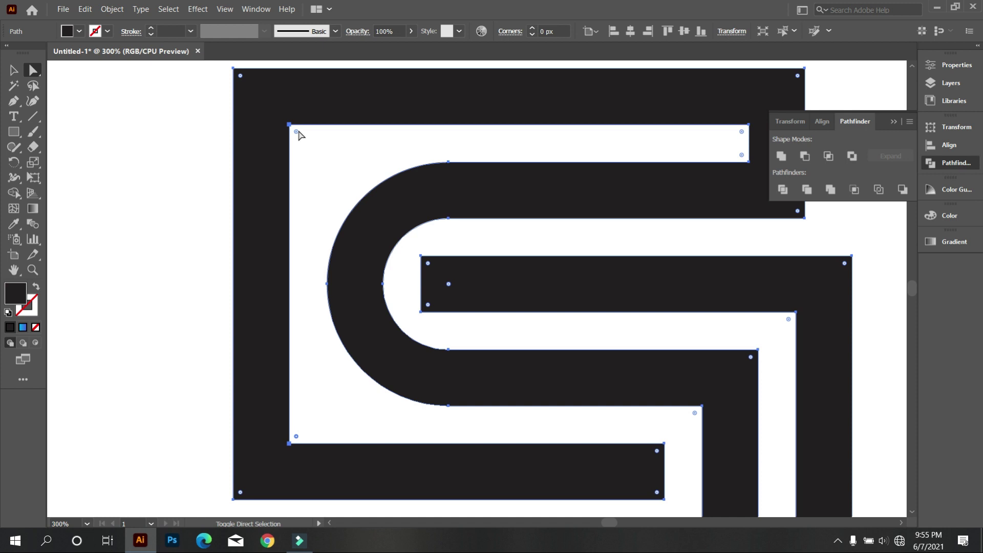
pyautogui.moveTo(296, 131); pyautogui.dragTo(539, 226)
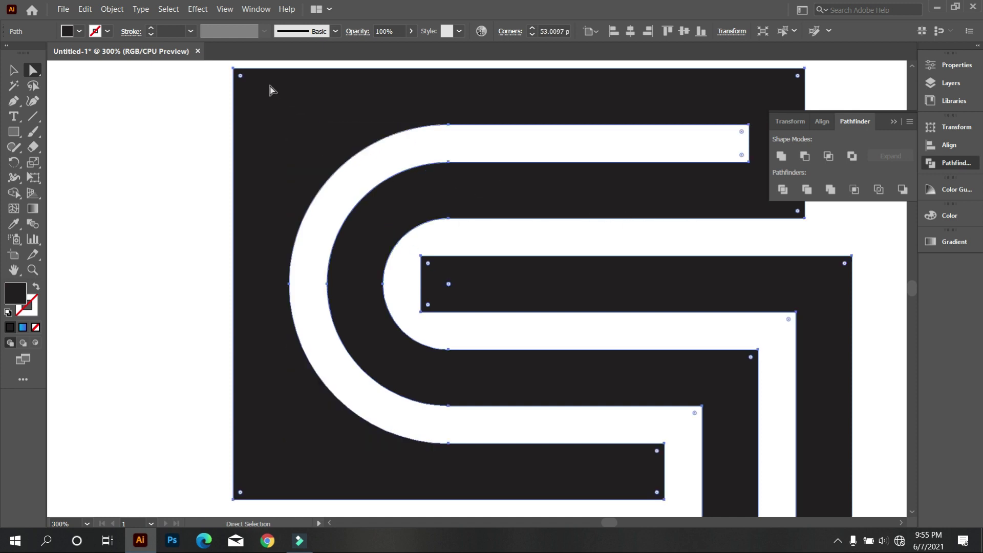
pyautogui.click(252, 97)
pyautogui.moveTo(241, 496); pyautogui.dragTo(625, 345)
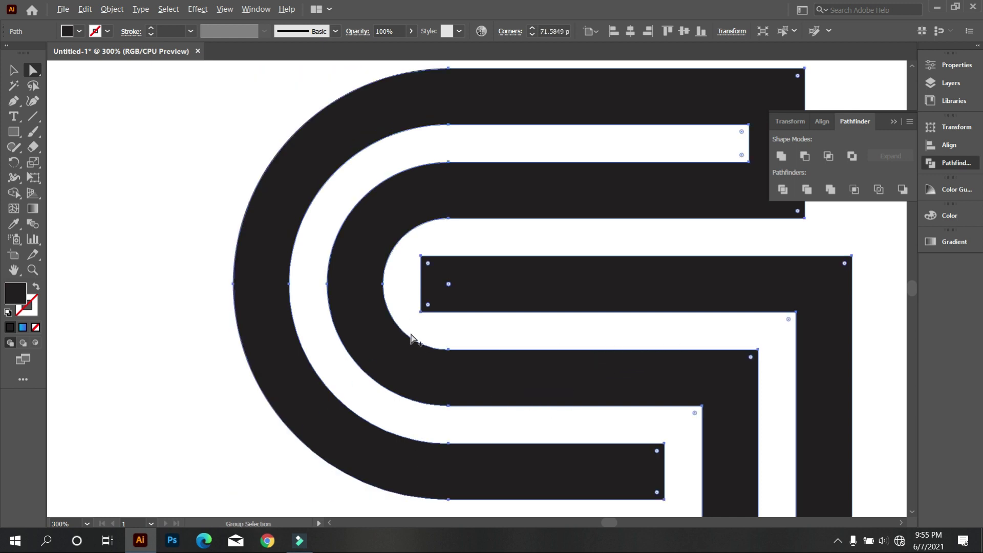
pyautogui.scroll(-2, 413, 336)
pyautogui.scroll(1, 631, 461)
# Round the S's inner right corners and its outer bottom-right corner into arcs
pyautogui.click(625, 441)
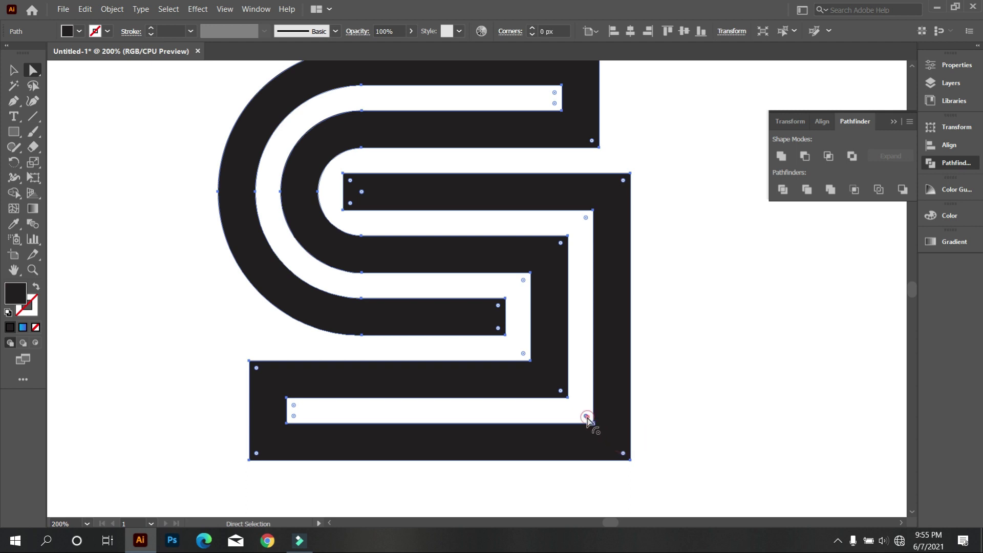
pyautogui.moveTo(586, 223); pyautogui.dragTo(621, 306)
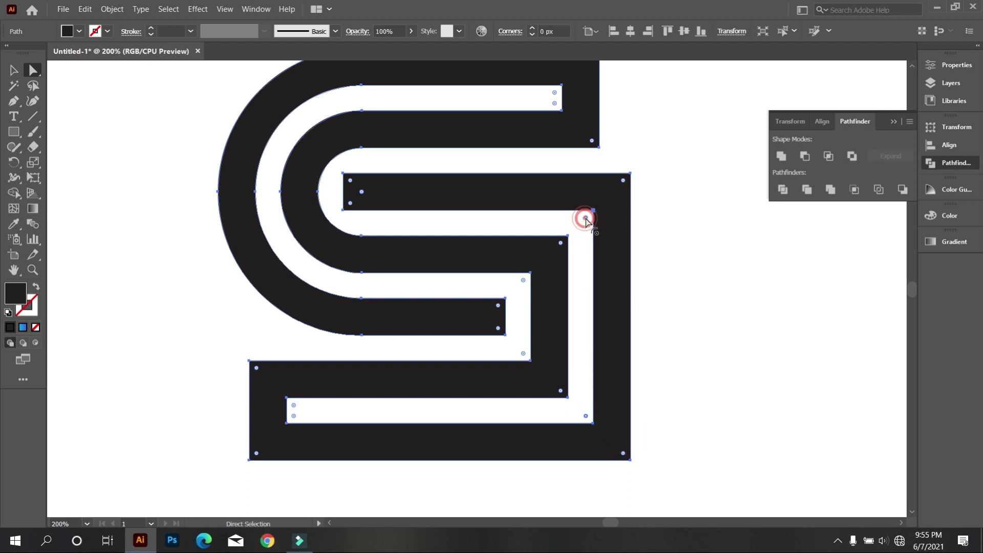
pyautogui.click(686, 219)
pyautogui.click(598, 203)
pyautogui.click(622, 182)
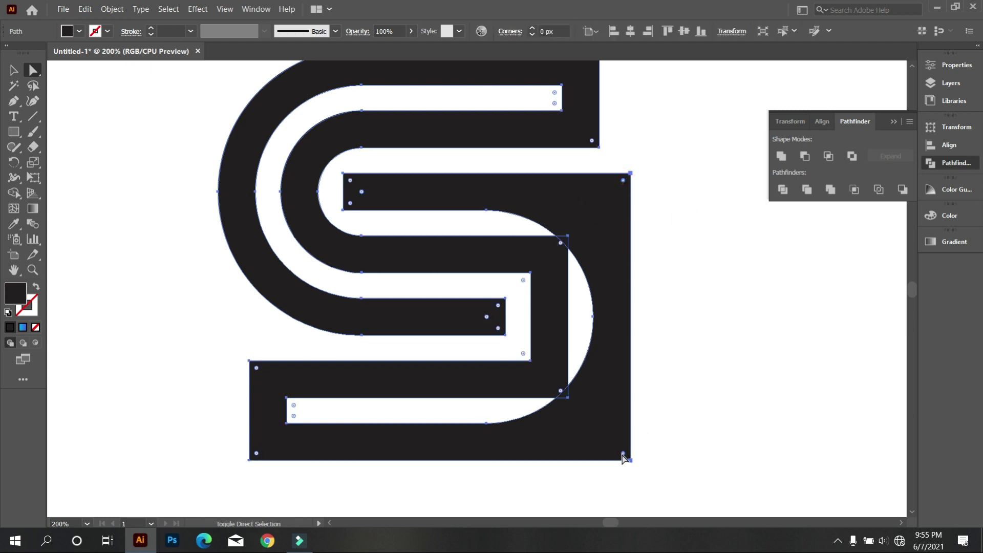
pyautogui.moveTo(623, 458); pyautogui.dragTo(334, 353)
pyautogui.click(731, 441)
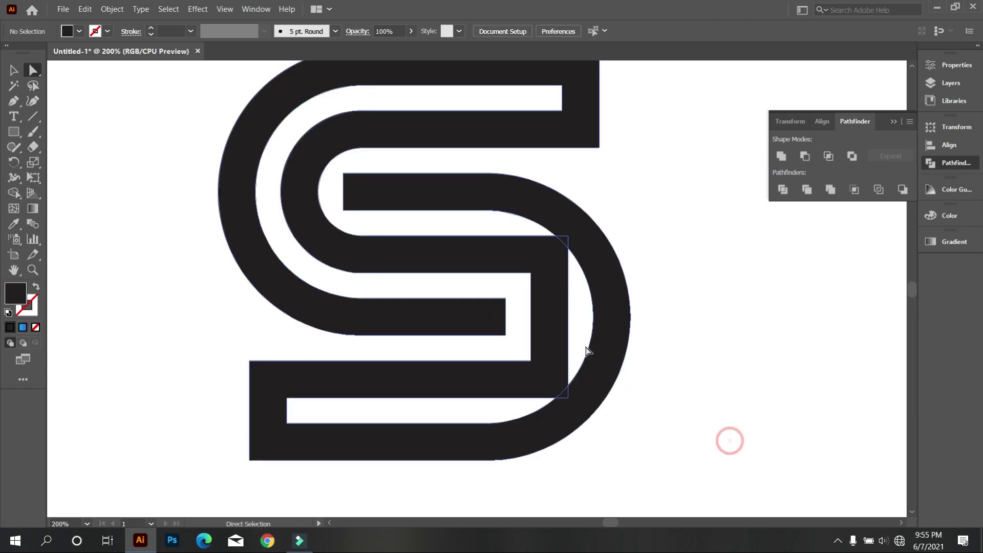
# Round the remaining inner right corners, including the inner lower-right one, into nested arcs
pyautogui.click(557, 326)
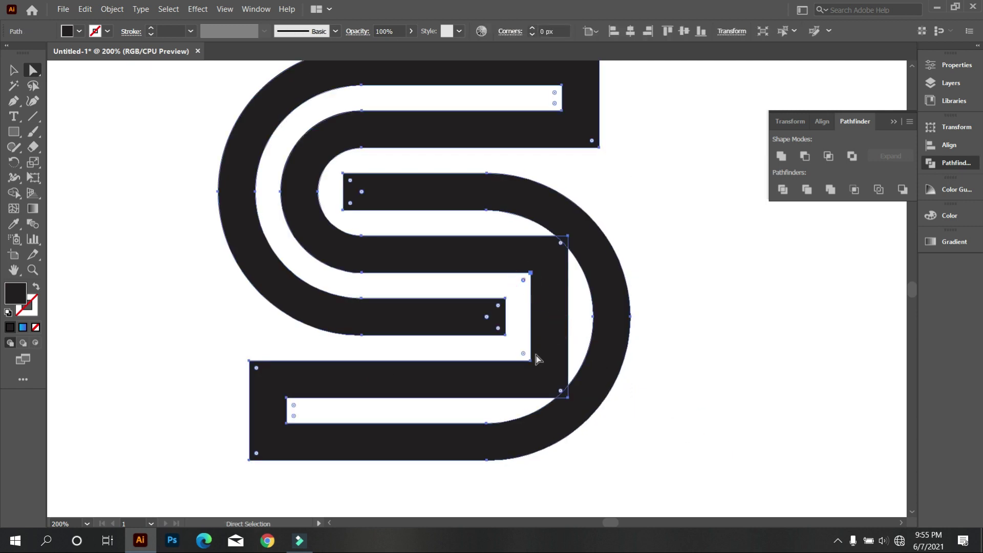
pyautogui.moveTo(523, 354); pyautogui.dragTo(377, 320)
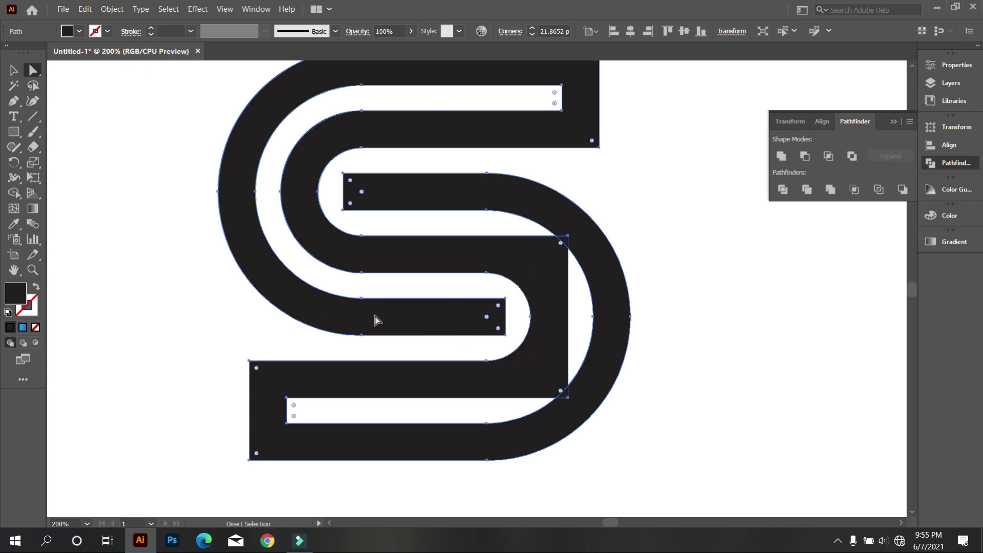
pyautogui.click(549, 246)
pyautogui.click(520, 226)
pyautogui.click(544, 251)
pyautogui.click(567, 236)
pyautogui.moveTo(561, 394); pyautogui.dragTo(406, 325)
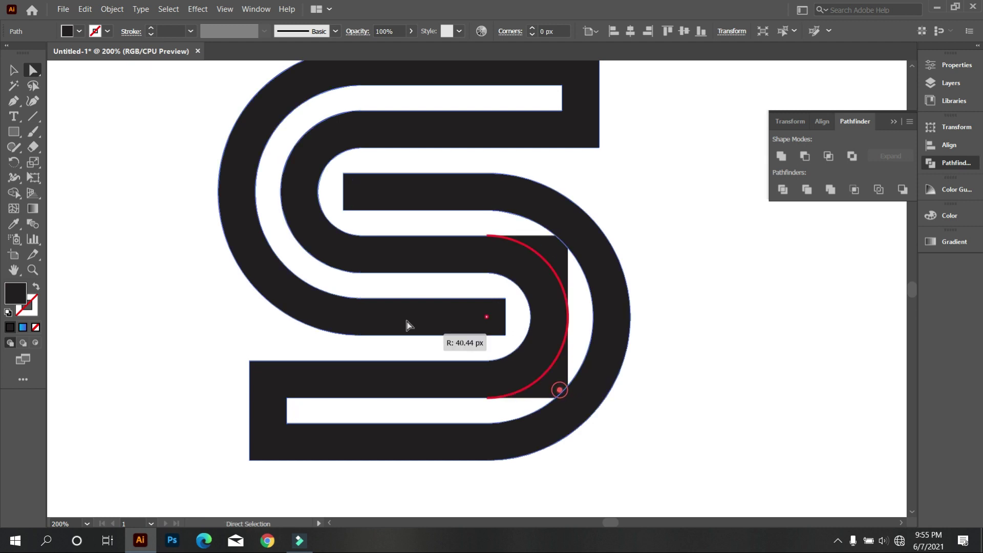
pyautogui.click(738, 393)
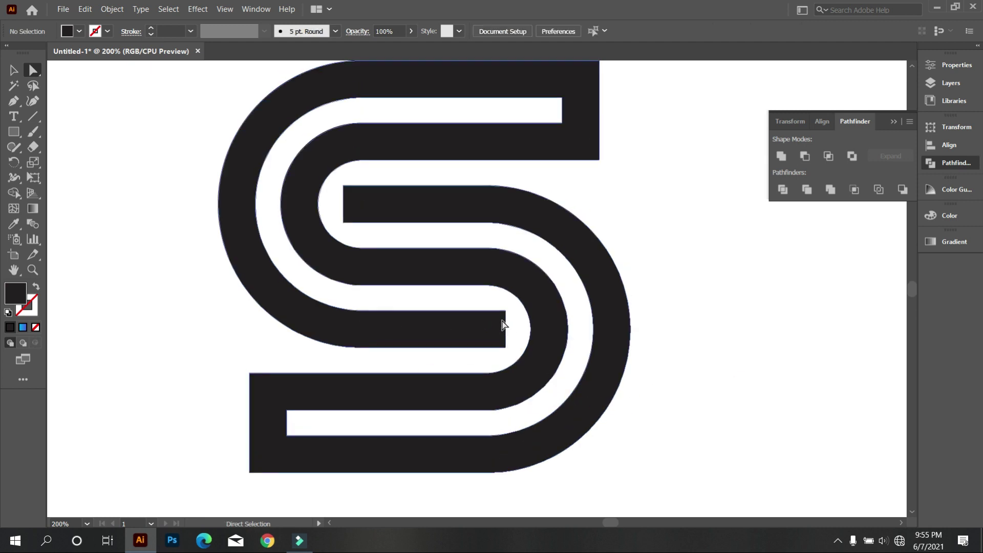
# Zoom in and fully round the end of the S's middle inner bar into a semicircle
pyautogui.scroll(2, 503, 338)
pyautogui.scroll(-2, 512, 344)
pyautogui.scroll(1, 501, 344)
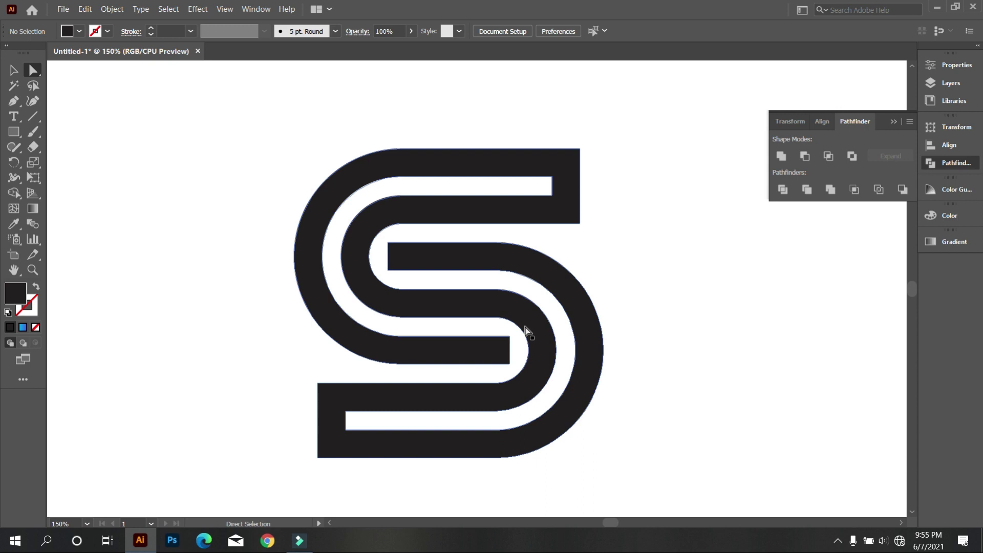
pyautogui.scroll(2, 492, 365)
pyautogui.click(510, 342)
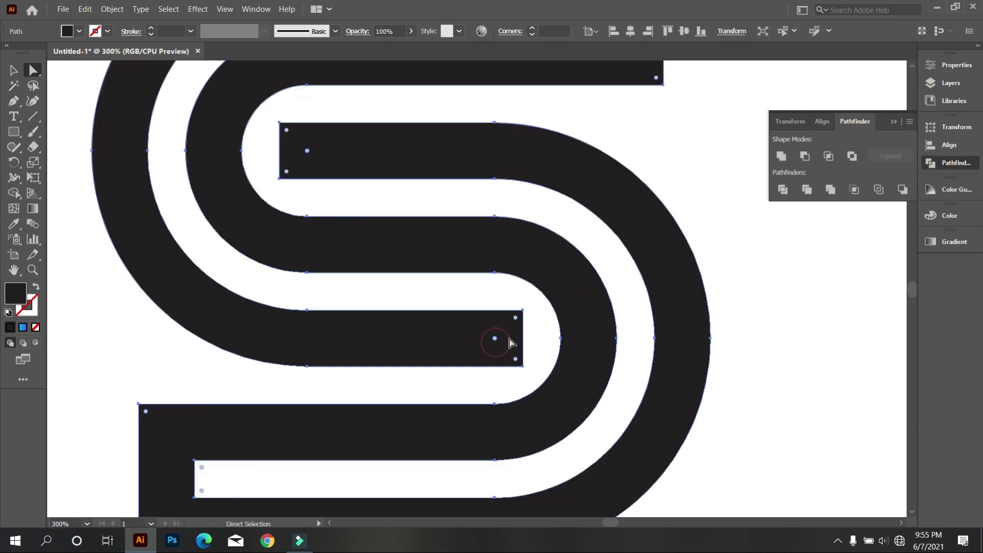
pyautogui.click(516, 319)
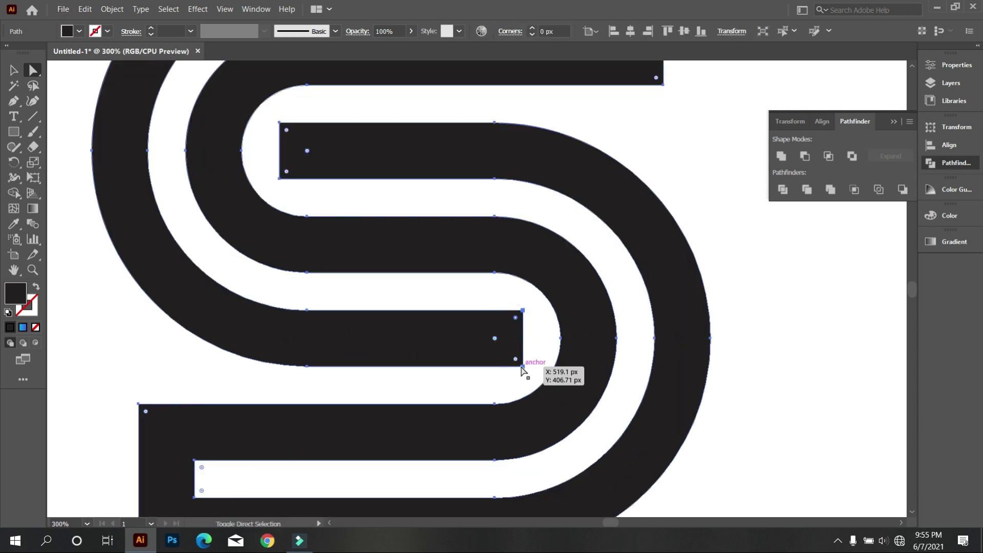
pyautogui.moveTo(518, 360); pyautogui.dragTo(355, 310)
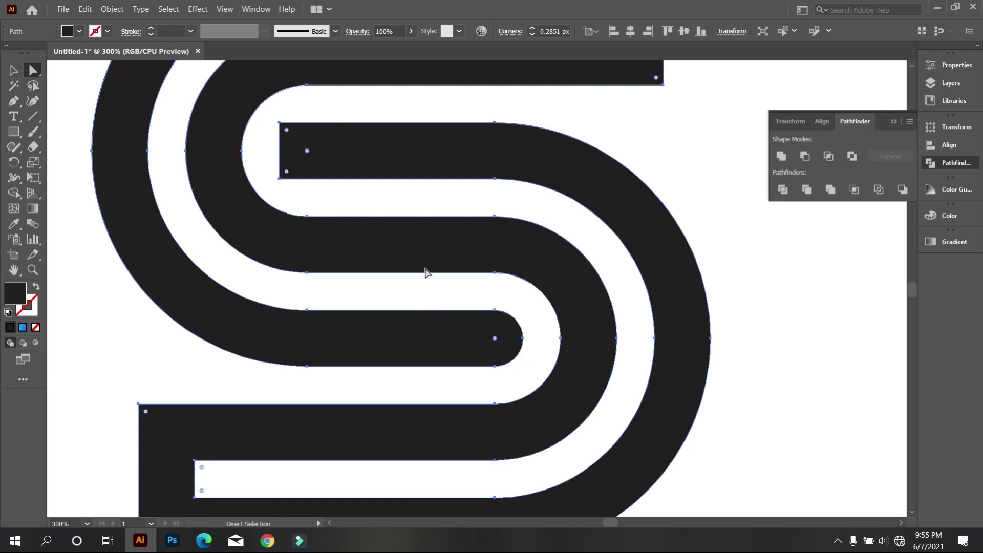
pyautogui.scroll(2, 423, 256)
pyautogui.click(429, 258)
# Round the left end of the top inner bar, then return to the Selection tool
pyautogui.scroll(-2, 429, 258)
pyautogui.scroll(1, 417, 241)
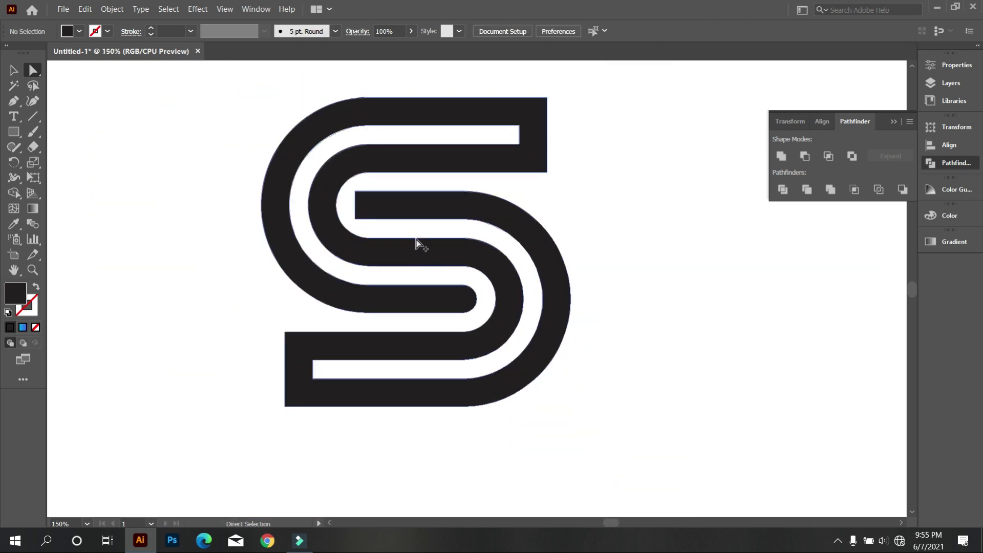
pyautogui.scroll(1, 377, 224)
pyautogui.scroll(3, 357, 219)
pyautogui.click(353, 213)
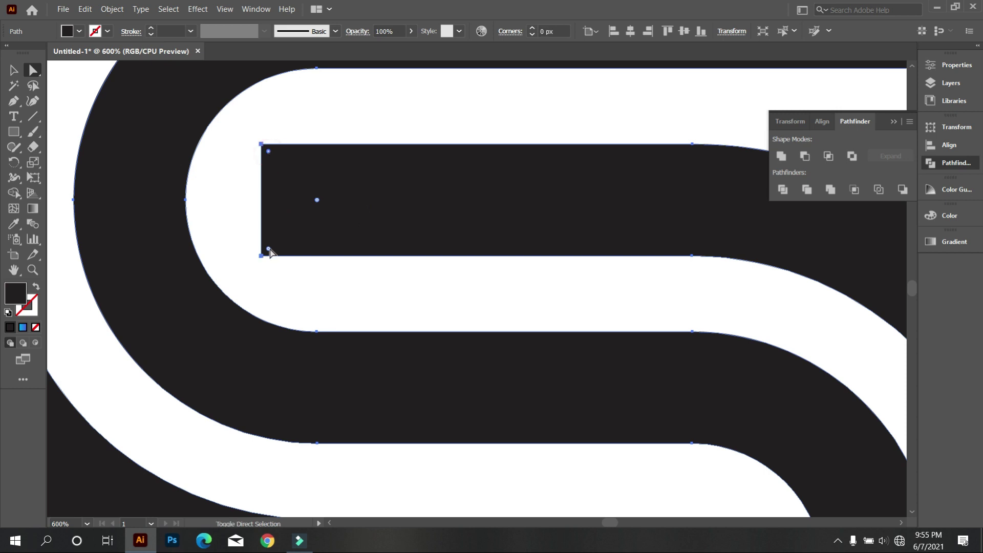
pyautogui.moveTo(269, 250); pyautogui.dragTo(521, 257)
pyautogui.click(514, 310)
pyautogui.scroll(-5, 515, 313)
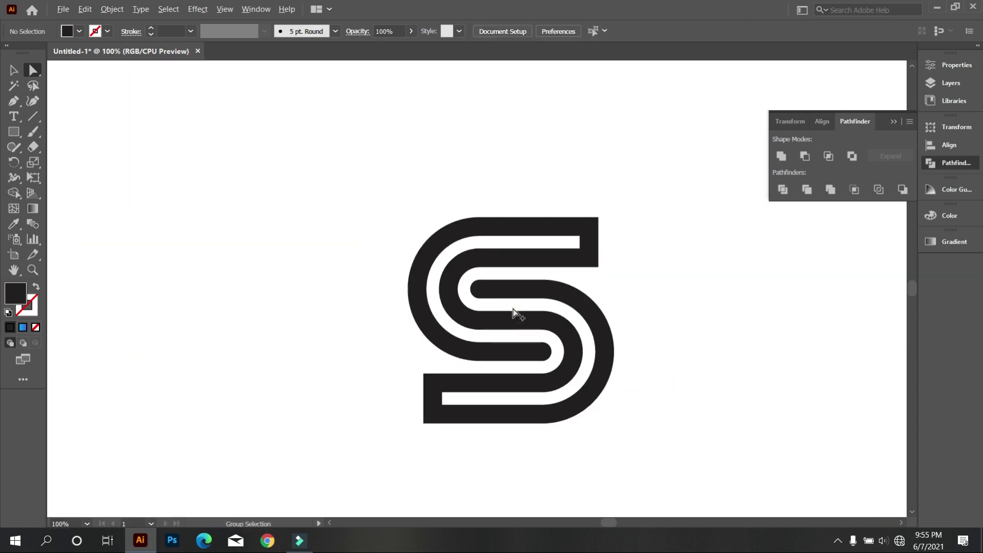
pyautogui.click(19, 75)
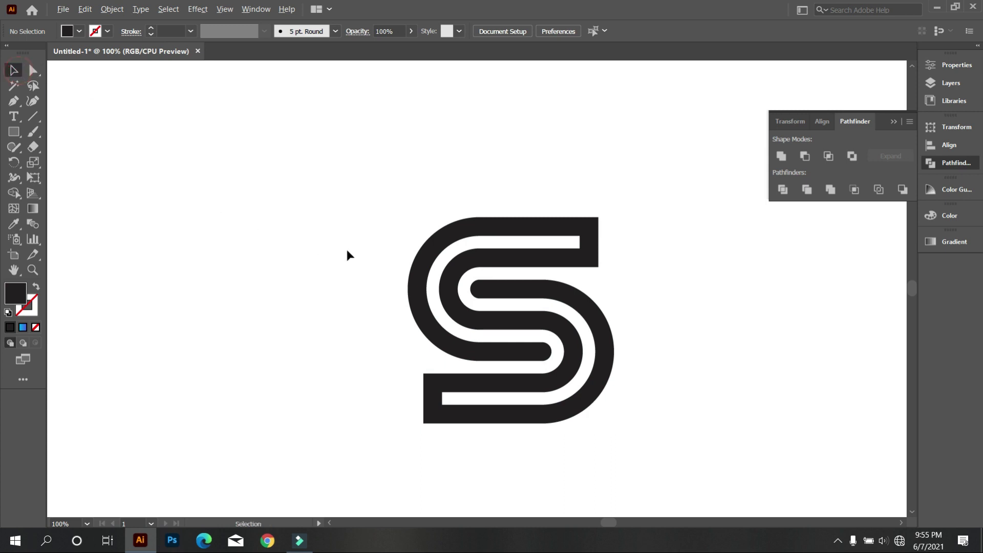
pyautogui.scroll(-1, 362, 259)
# Rotate the whole S by about 45° using its bounding box
pyautogui.moveTo(332, 219); pyautogui.dragTo(586, 284)
pyautogui.moveTo(536, 226); pyautogui.dragTo(584, 266)
pyautogui.click(603, 375)
pyautogui.scroll(-1, 583, 369)
pyautogui.scroll(-1, 584, 368)
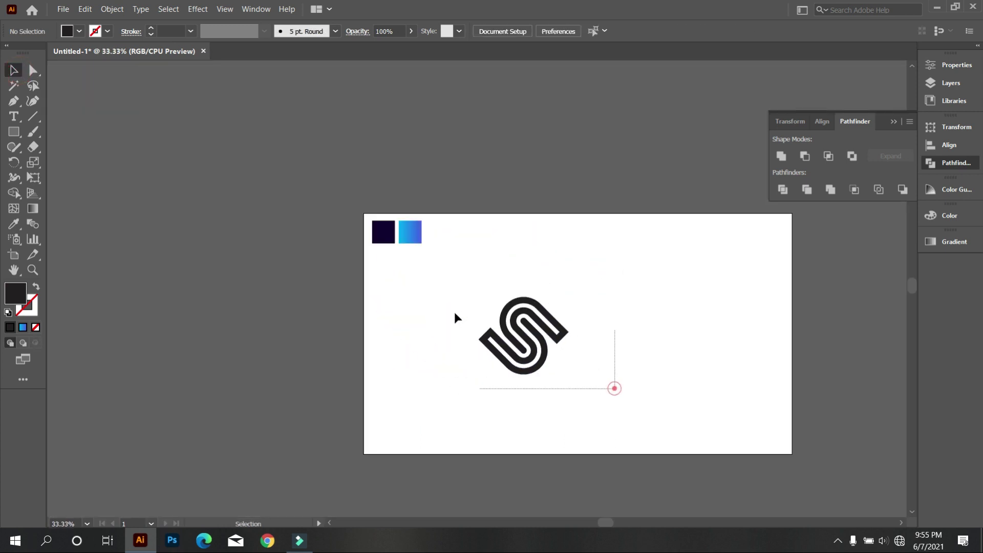
# Centre the rotated S horizontally on the artboard
pyautogui.moveTo(454, 316); pyautogui.dragTo(455, 317)
pyautogui.click(550, 31)
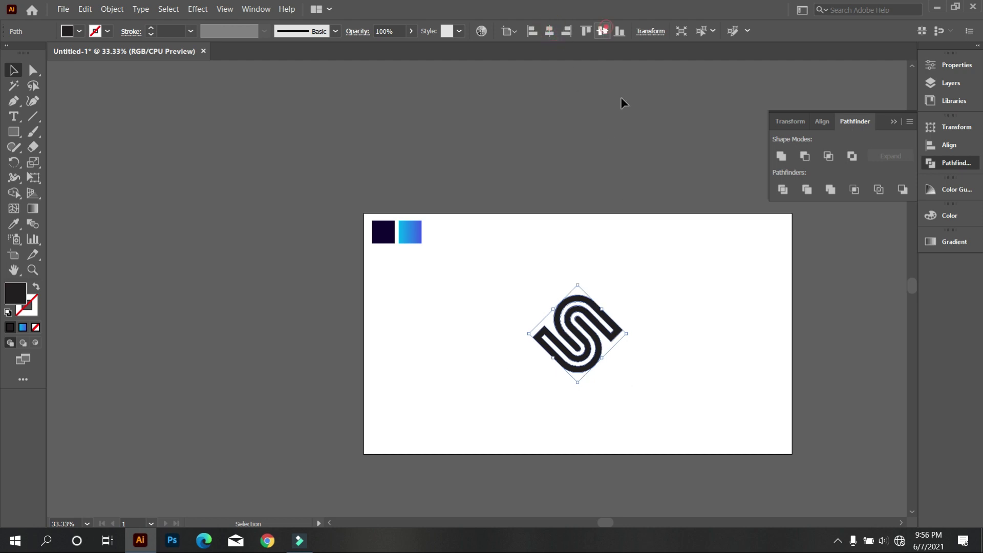
pyautogui.click(635, 203)
pyautogui.scroll(1, 689, 380)
pyautogui.moveTo(817, 380); pyautogui.dragTo(757, 362)
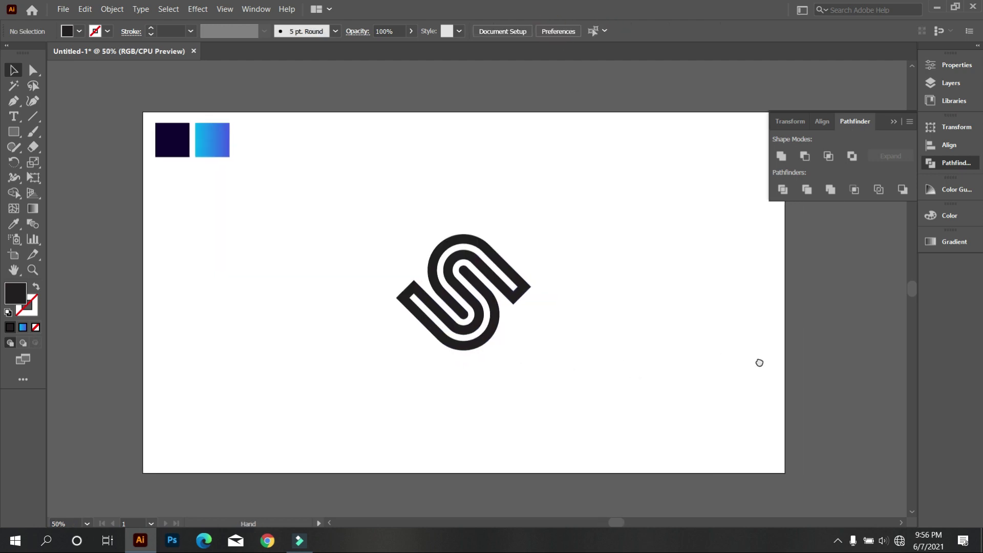
pyautogui.click(19, 133)
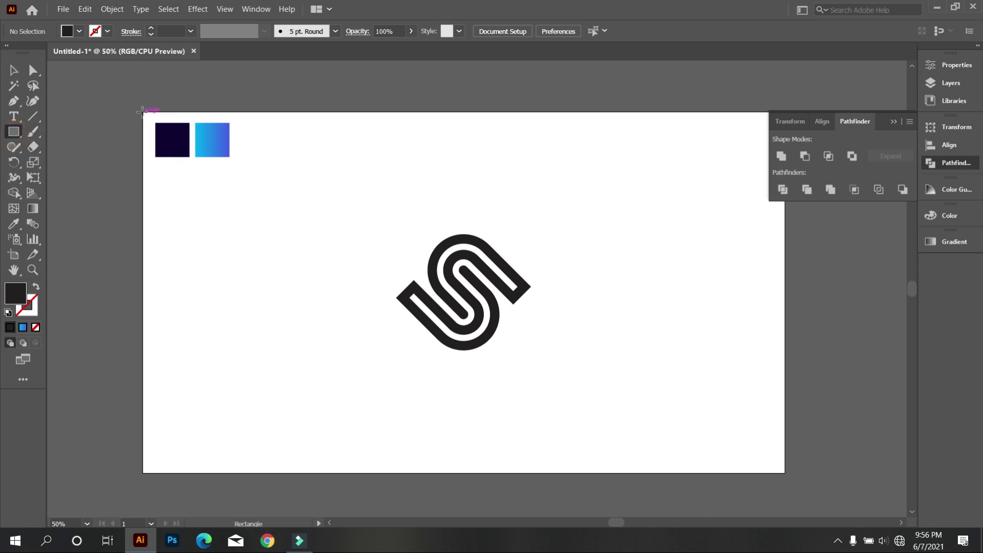
# Draw a rectangle covering the whole artboard and send it to the back
pyautogui.moveTo(142, 112); pyautogui.dragTo(786, 471)
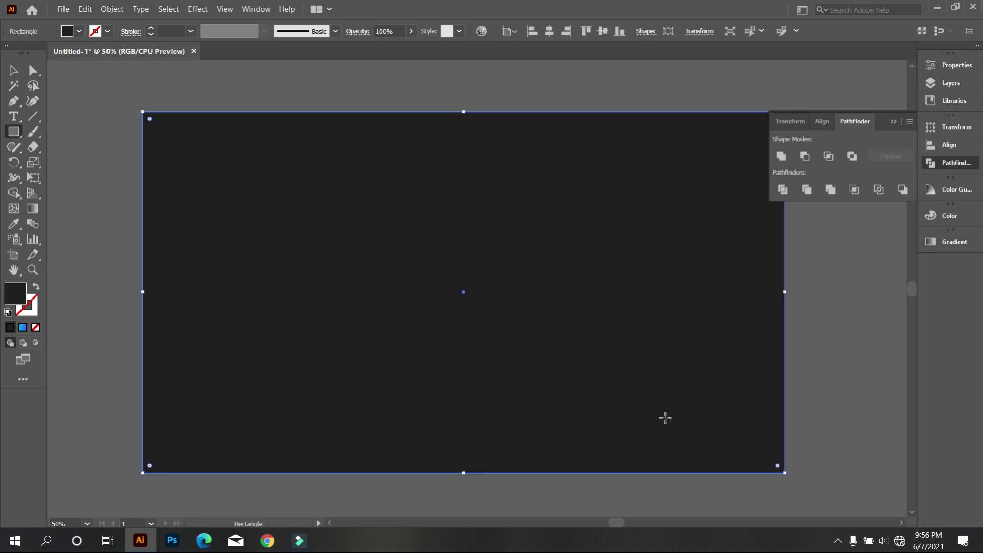
pyautogui.rightClick(649, 251)
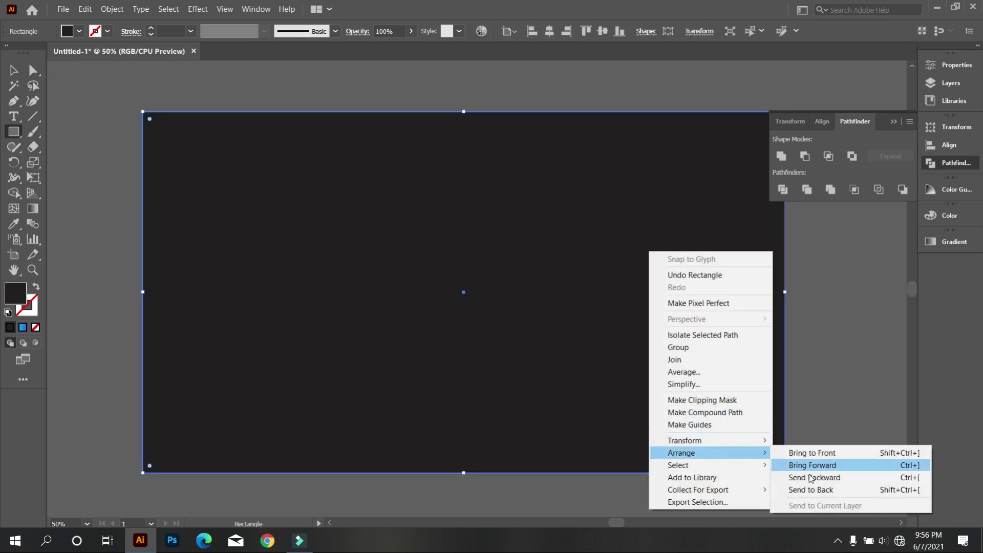
pyautogui.click(797, 490)
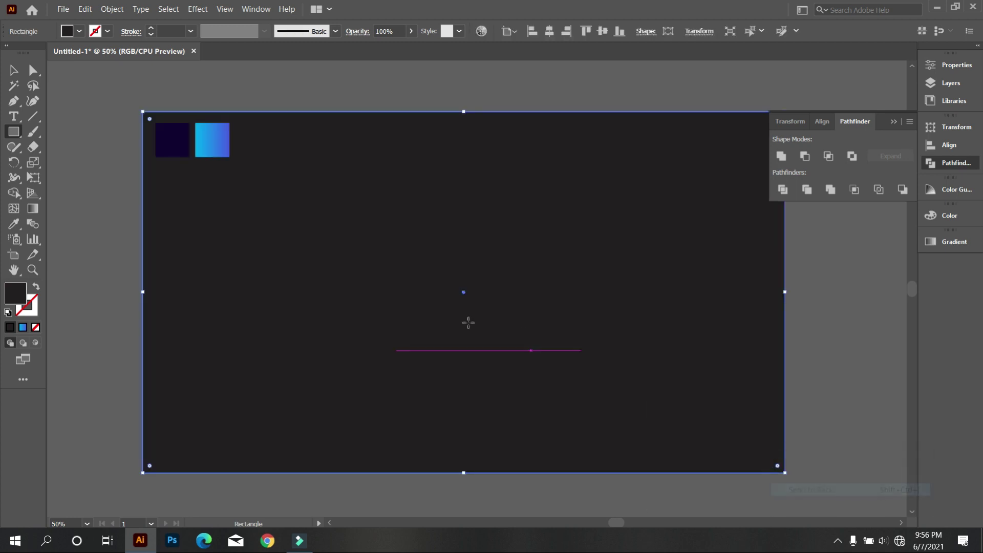
# Fill the background rectangle with the navy swatch's colour via the Eyedropper
pyautogui.click(14, 224)
pyautogui.click(176, 138)
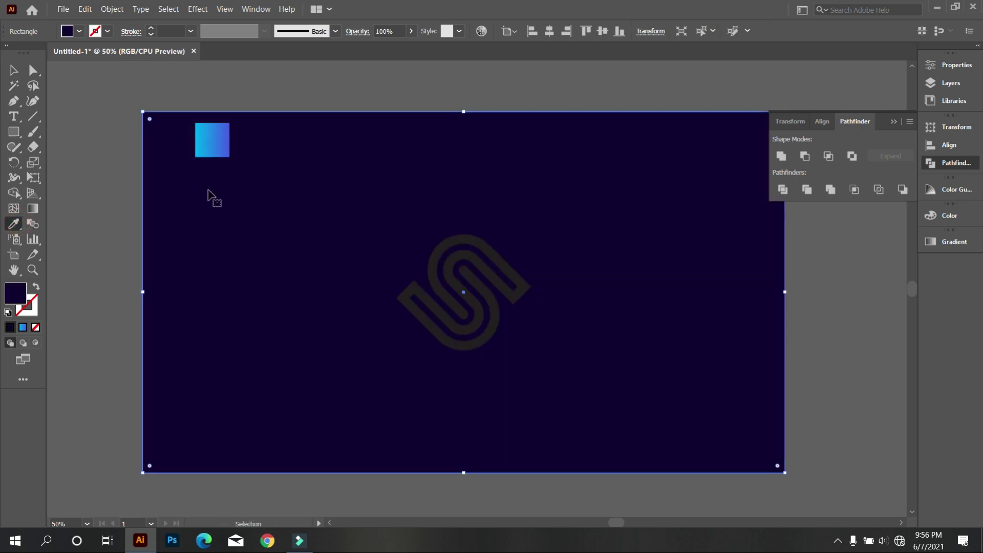
pyautogui.hotkey('ctrl', 'shift', 'a')
pyautogui.click(14, 70)
pyautogui.click(438, 276)
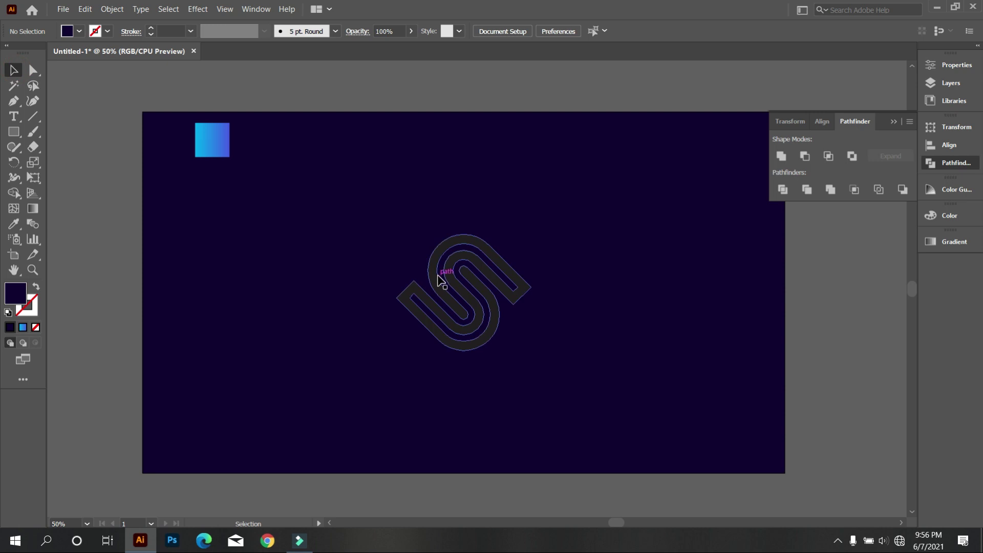
# Eyedropper the blue gradient square's fill onto the S
pyautogui.click(13, 224)
pyautogui.click(221, 139)
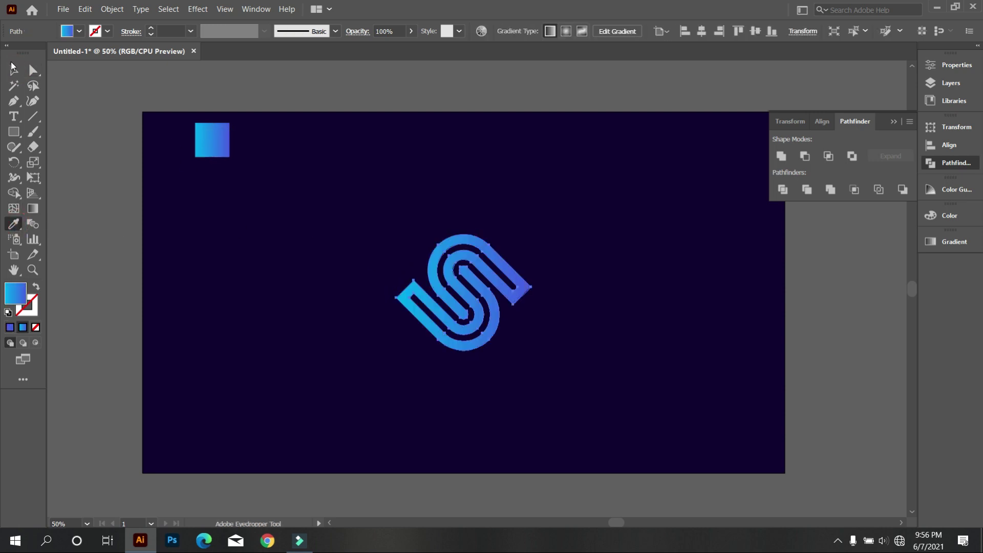
pyautogui.click(14, 70)
pyautogui.click(182, 228)
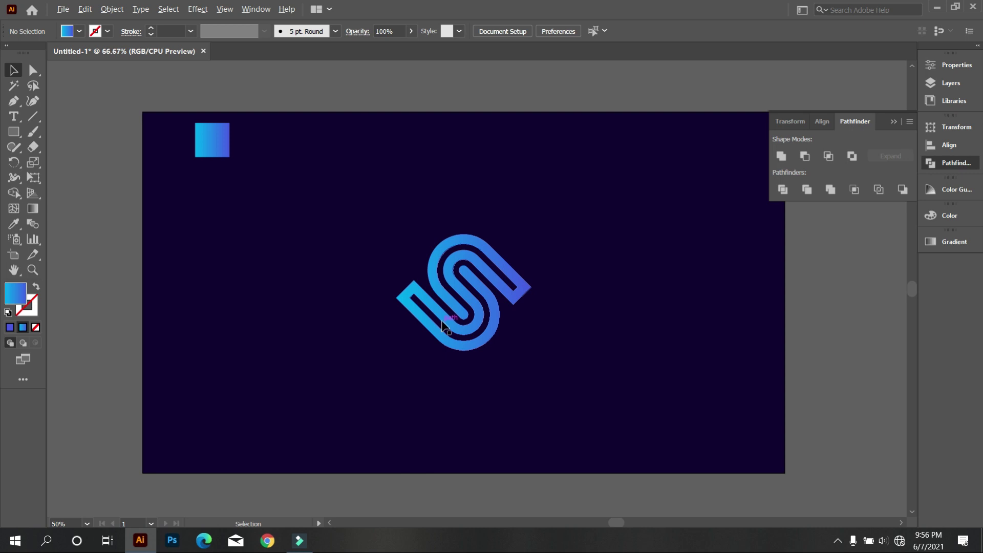
pyautogui.scroll(1, 441, 320)
pyautogui.scroll(1, 543, 349)
# Drag the S's gradient diagonally across the letter with the Gradient tool
pyautogui.click(443, 285)
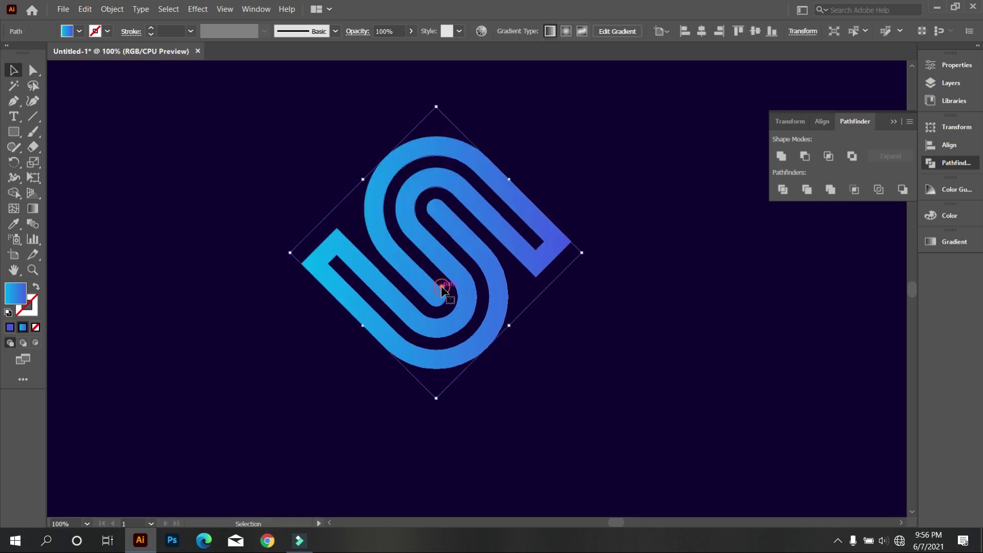
pyautogui.click(33, 208)
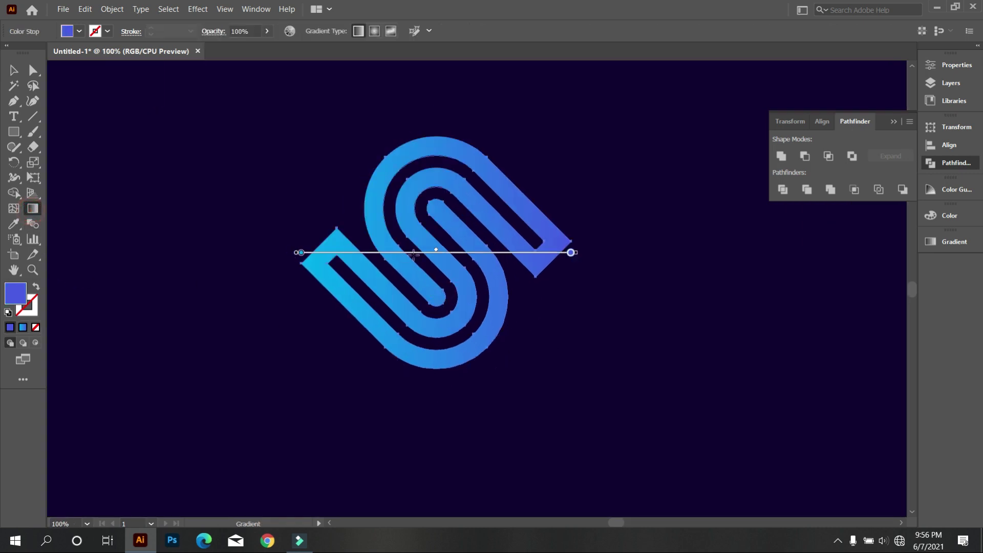
pyautogui.moveTo(495, 180); pyautogui.dragTo(298, 421)
pyautogui.moveTo(557, 183); pyautogui.dragTo(179, 399)
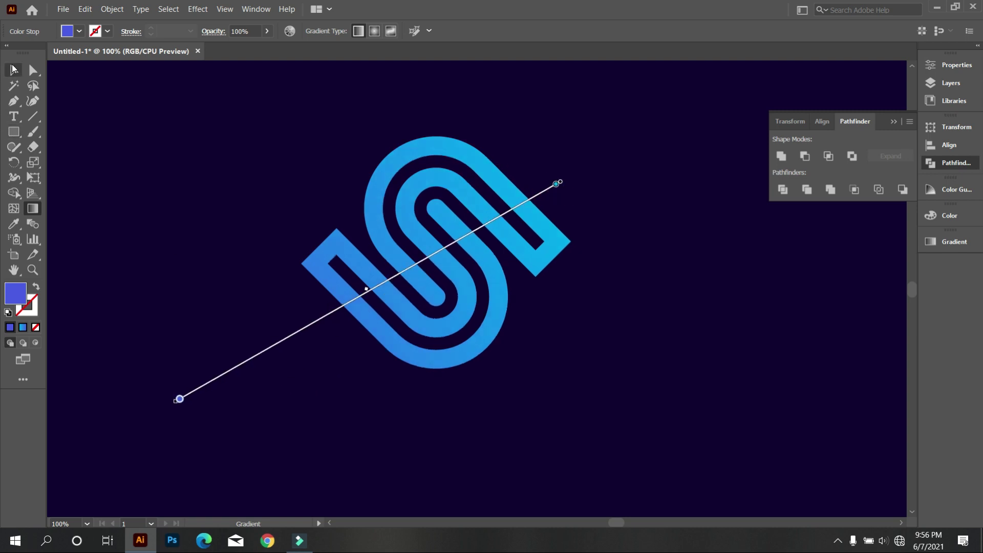
pyautogui.click(13, 69)
pyautogui.click(103, 154)
pyautogui.moveTo(534, 378); pyautogui.dragTo(567, 383)
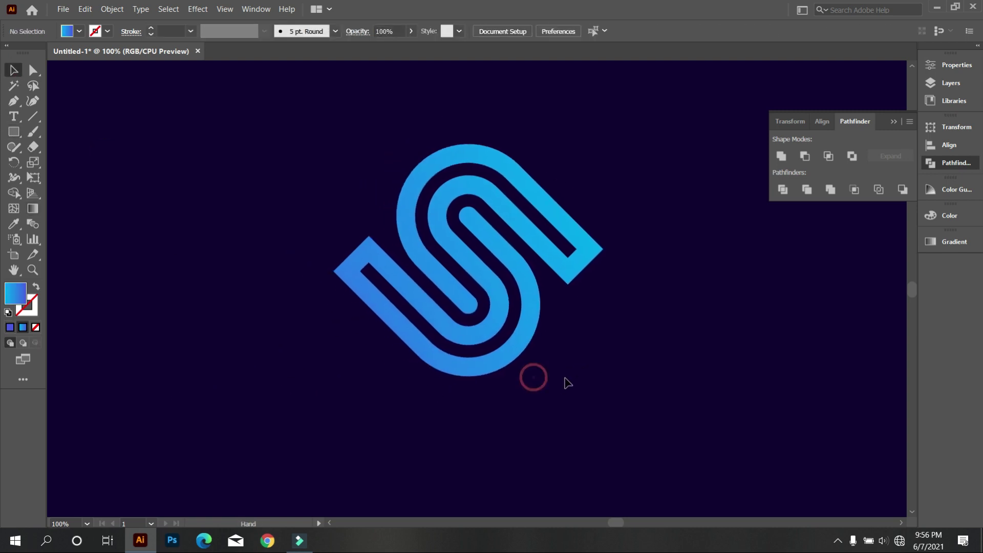